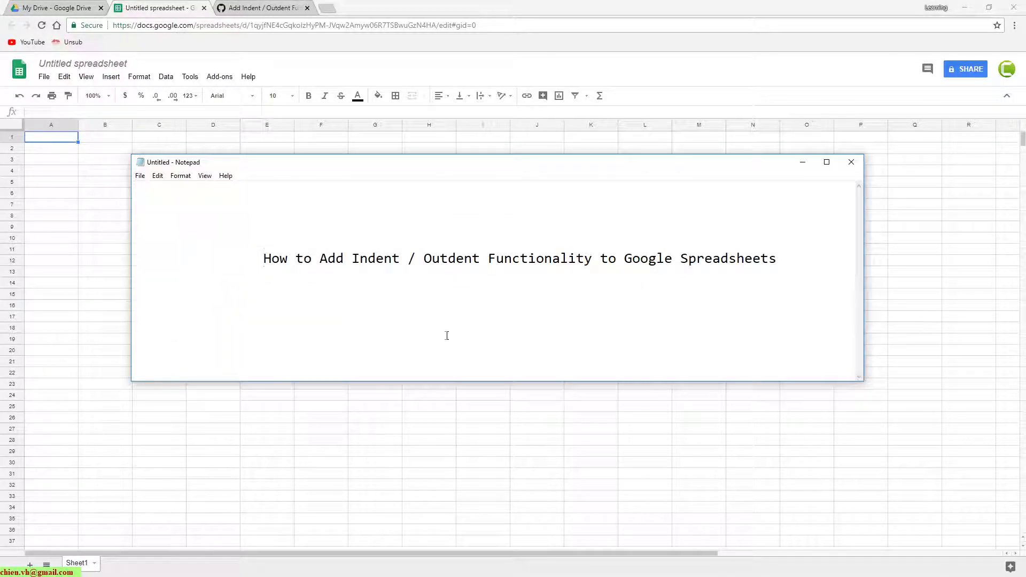
- Move the Notepad title note behind the blank Untitled Google Sheets spreadsheet
{"action": "left_click_drag", "start_coordinate": [263, 259], "coordinate": [798, 266]}
{"action": "left_click", "coordinate": [803, 267]}
{"action": "left_click", "coordinate": [909, 182]}
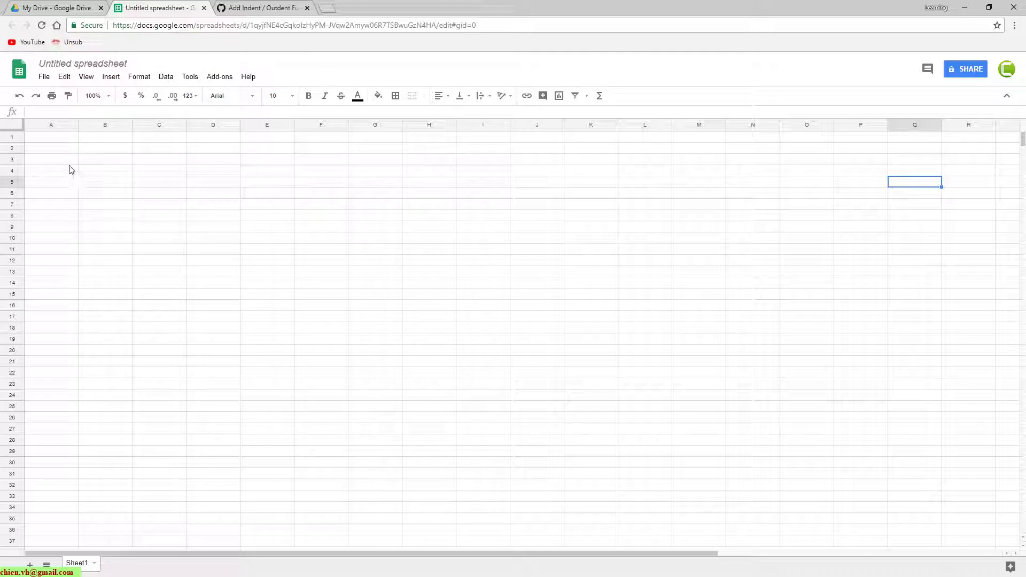
- Enter Task 1, Task 1.1 and Task 1.1.1 in cells A1 to A3
{"action": "left_click", "coordinate": [53, 139]}
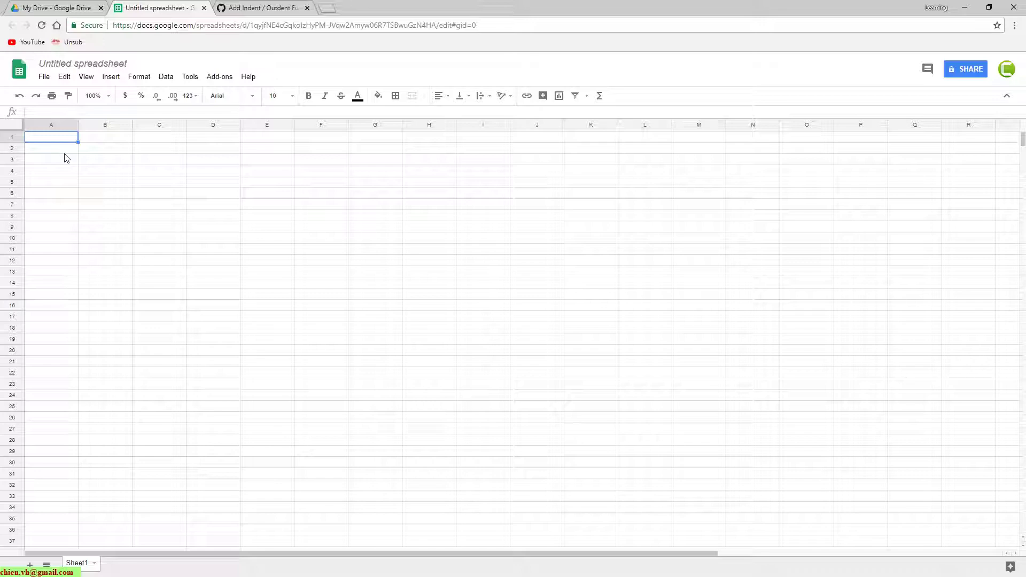
{"action": "type", "text": "Ta"}
{"action": "type", "text": "sk 1"}
{"action": "key", "text": "Return"}
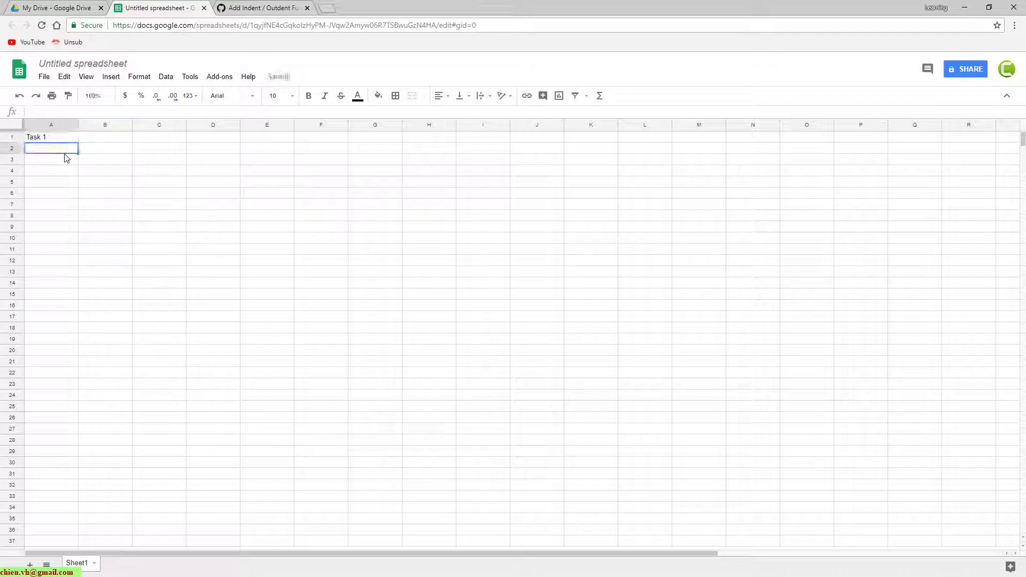
{"action": "type", "text": "Task 1.1"}
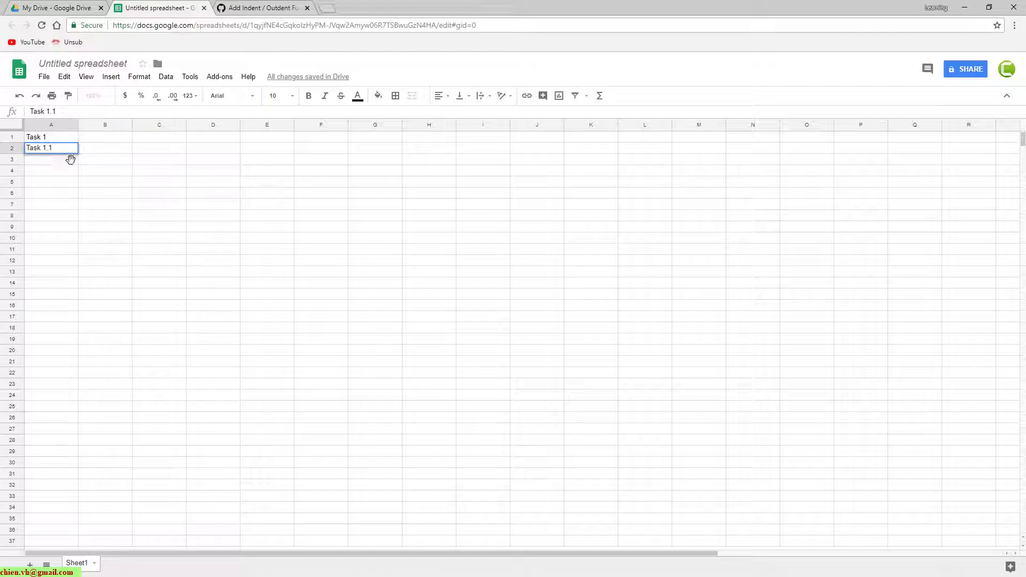
{"action": "key", "text": "Return"}
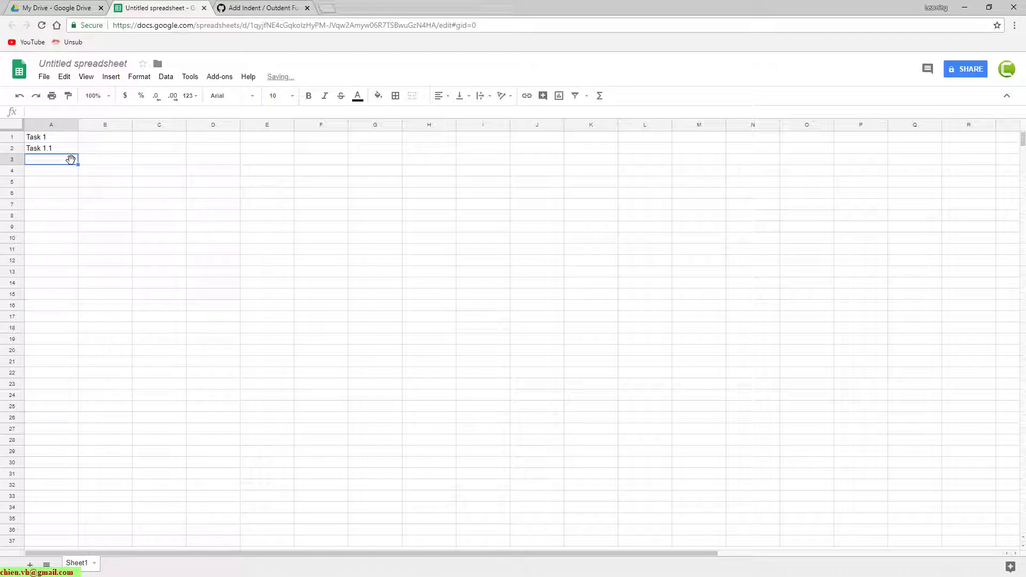
{"action": "type", "text": "Task 1.2"}
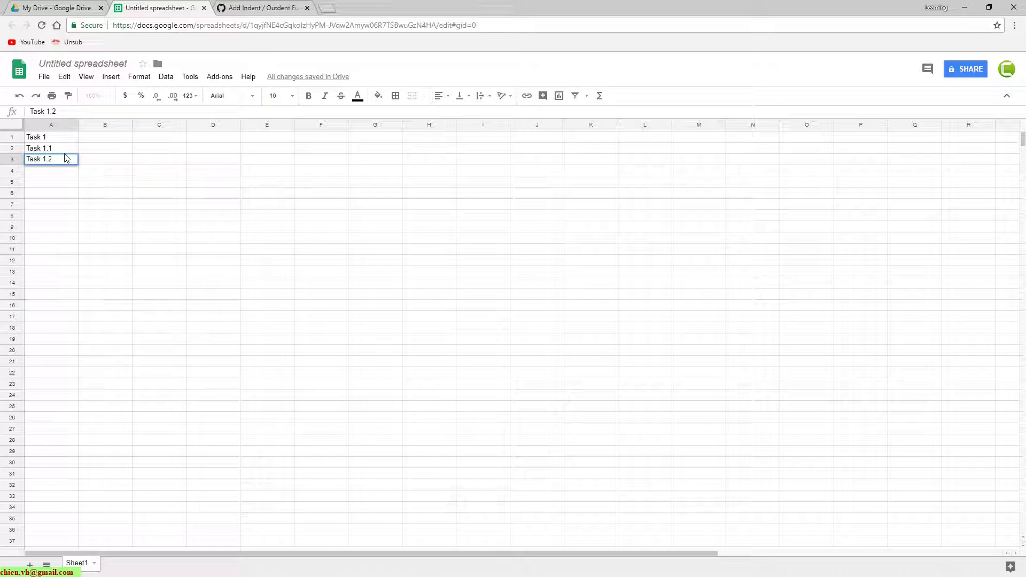
{"action": "key", "text": "BackSpace"}
{"action": "type", "text": "1.1"}
{"action": "key", "text": "Return"}
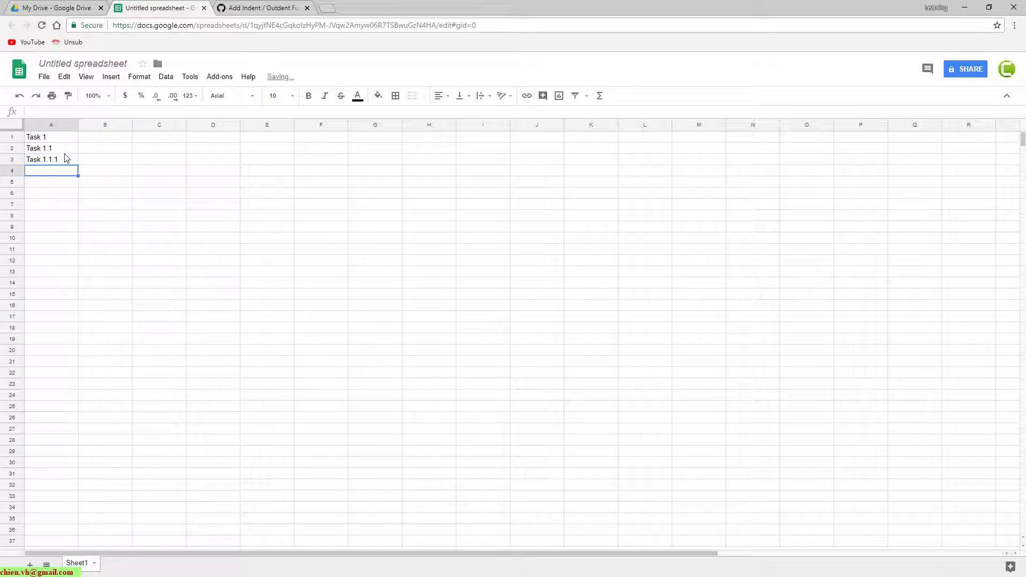
- Enter Task 1.1.2, Task 1.2, Task 1.2.1 and Task 1.2.2 in cells A4 to A7
{"action": "type", "text": "Task 1"}
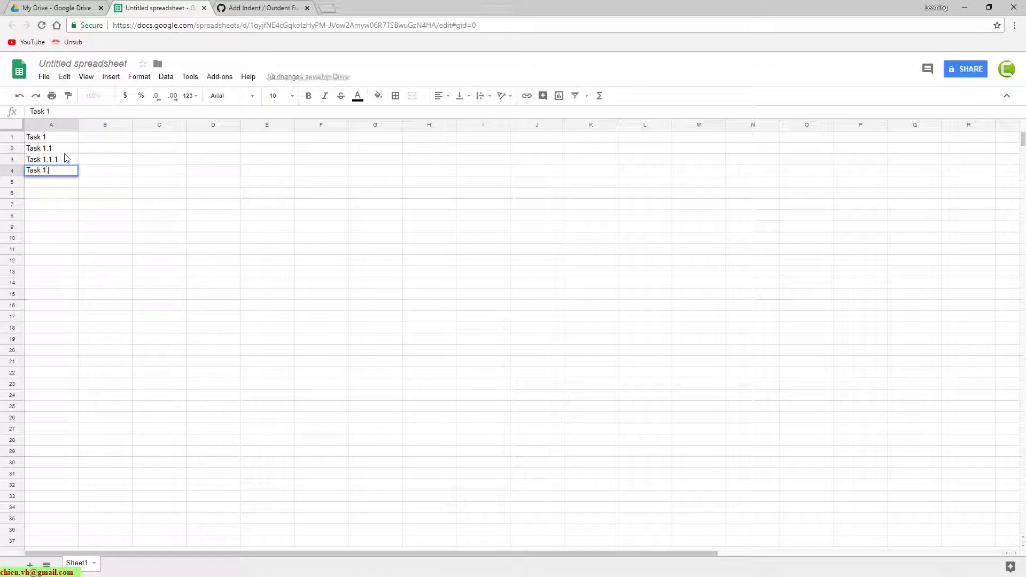
{"action": "type", "text": ".1.2"}
{"action": "key", "text": "Return"}
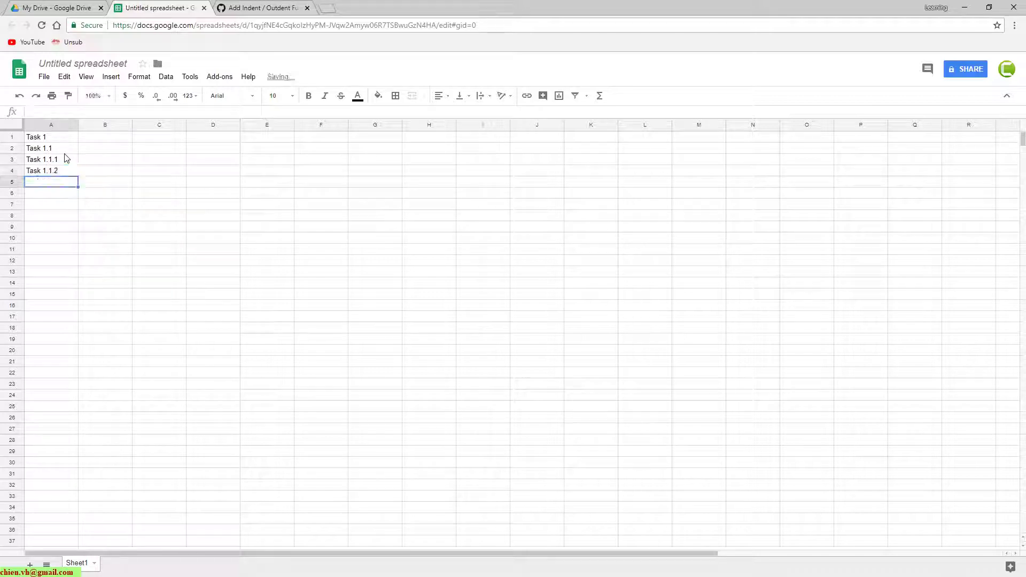
{"action": "type", "text": "Task 1"}
{"action": "type", "text": ".2"}
{"action": "key", "text": "Return"}
{"action": "type", "text": "Ta"}
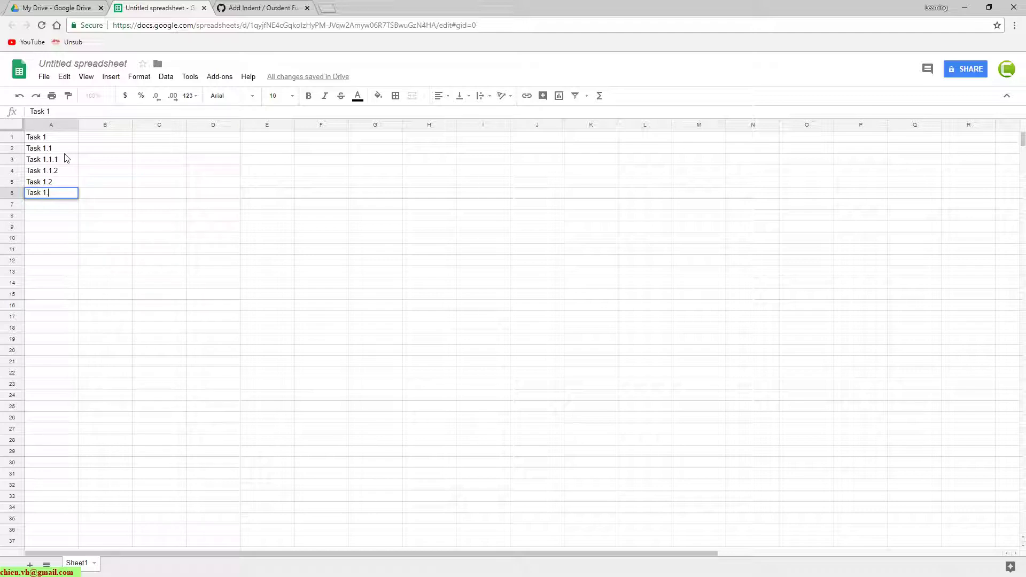
{"action": "type", "text": ".2.1"}
{"action": "key", "text": "Return"}
{"action": "type", "text": "Ta"}
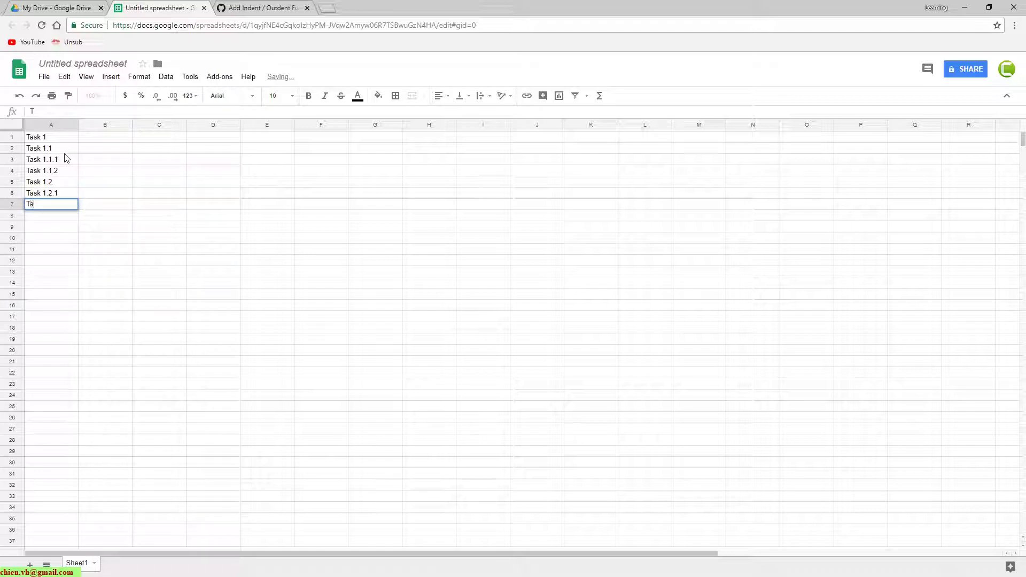
{"action": "type", "text": "sk 1.2.2"}
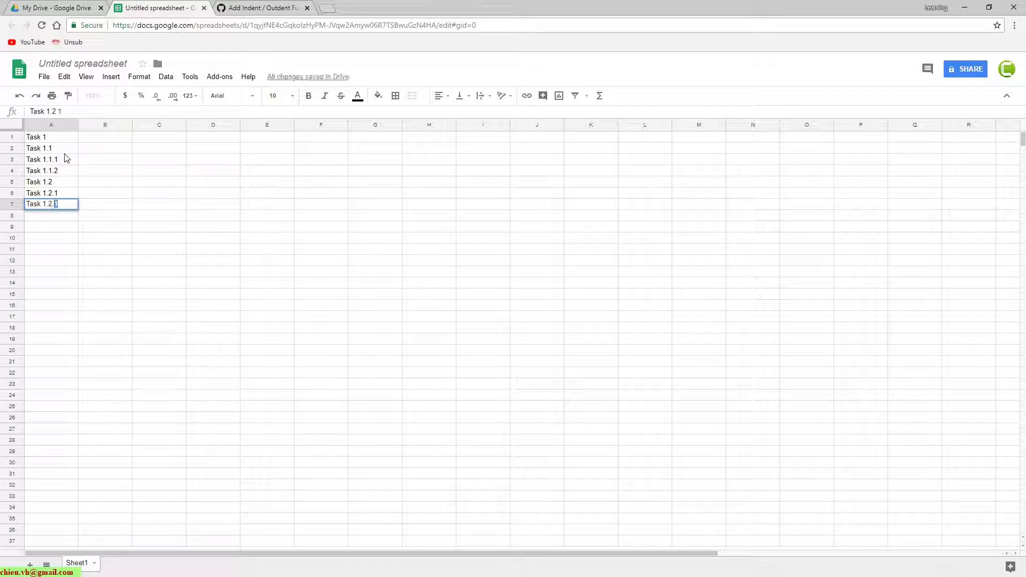
{"action": "key", "text": "Return"}
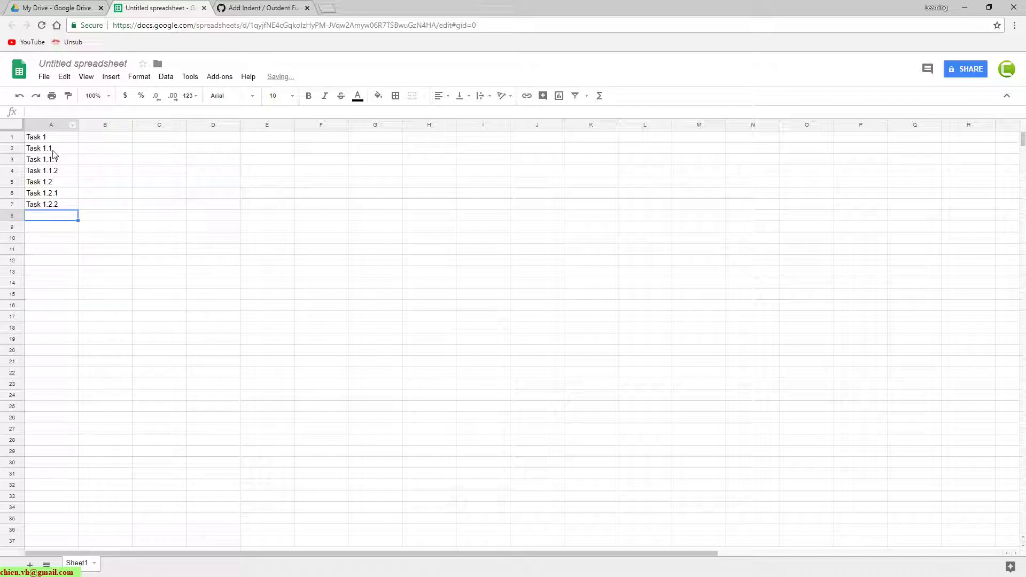
- Open a new Apps Script project from Tools > Script editor, then return to the spreadsheet
{"action": "left_click", "coordinate": [236, 285]}
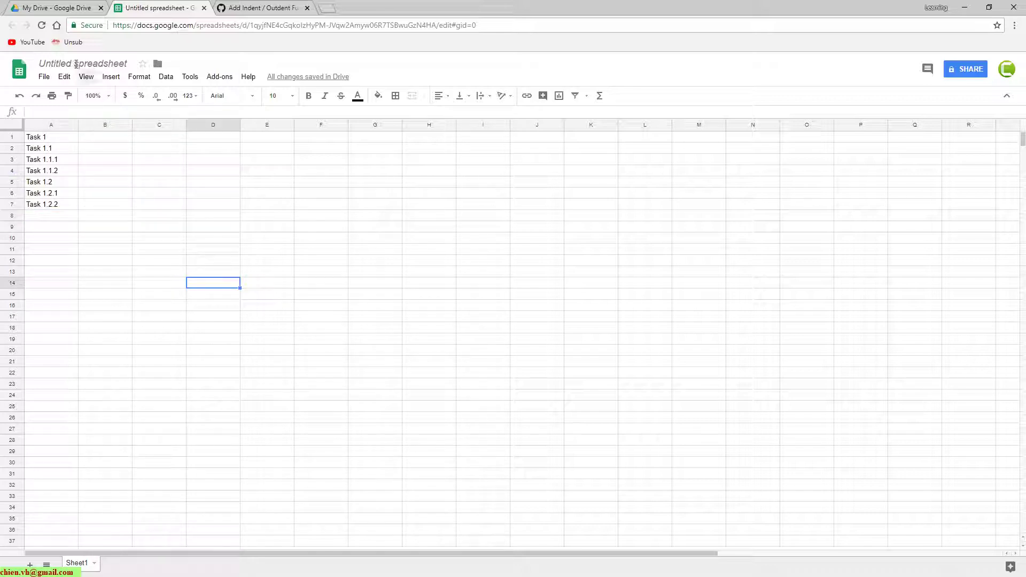
{"action": "left_click", "coordinate": [139, 76]}
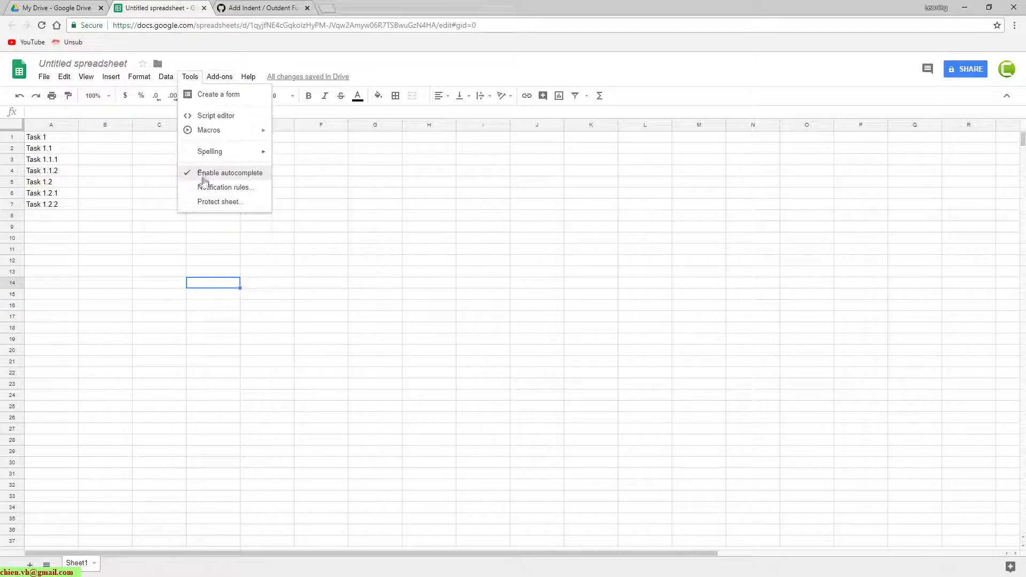
{"action": "left_click", "coordinate": [109, 254]}
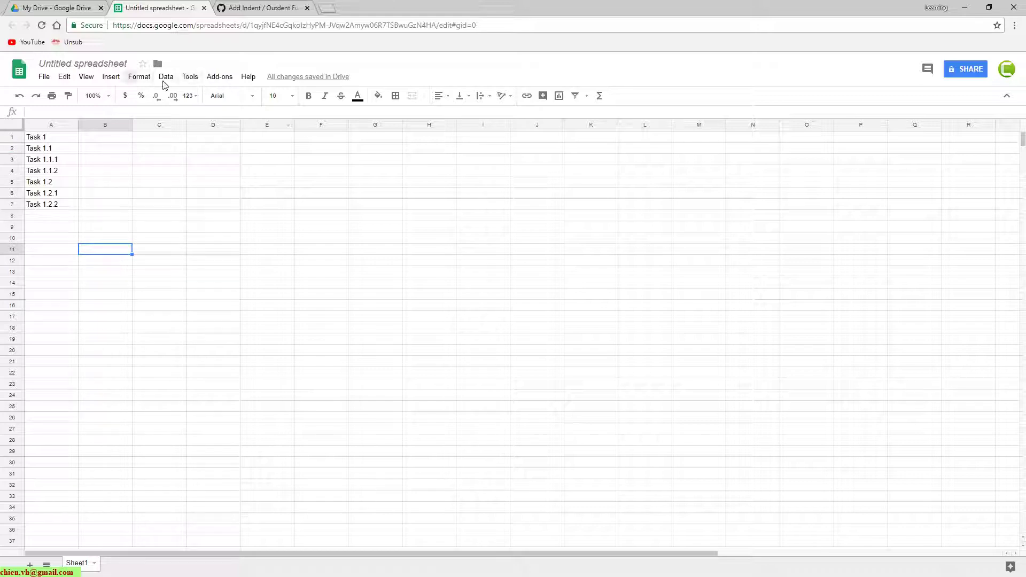
{"action": "left_click", "coordinate": [190, 76]}
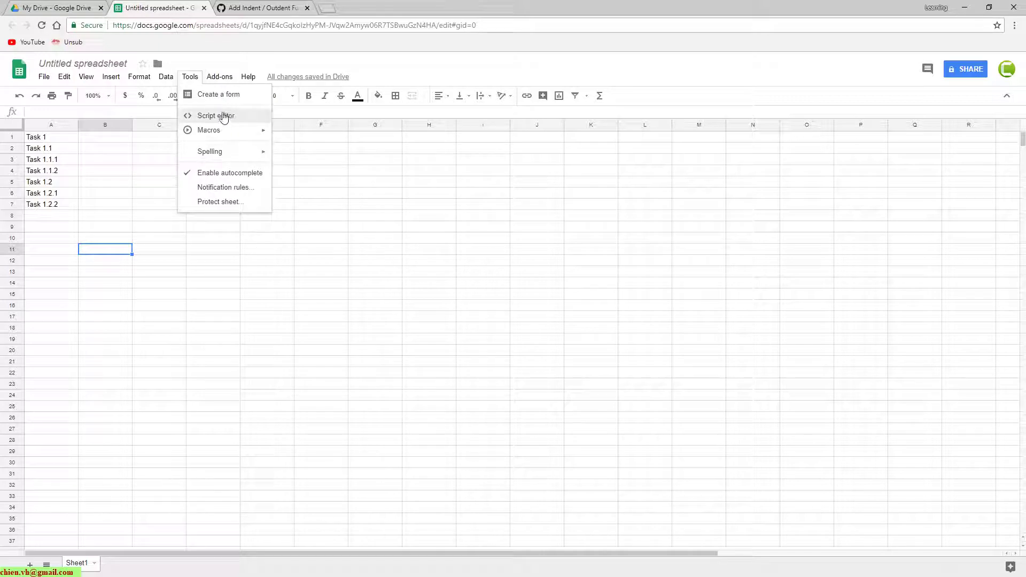
{"action": "left_click", "coordinate": [212, 117]}
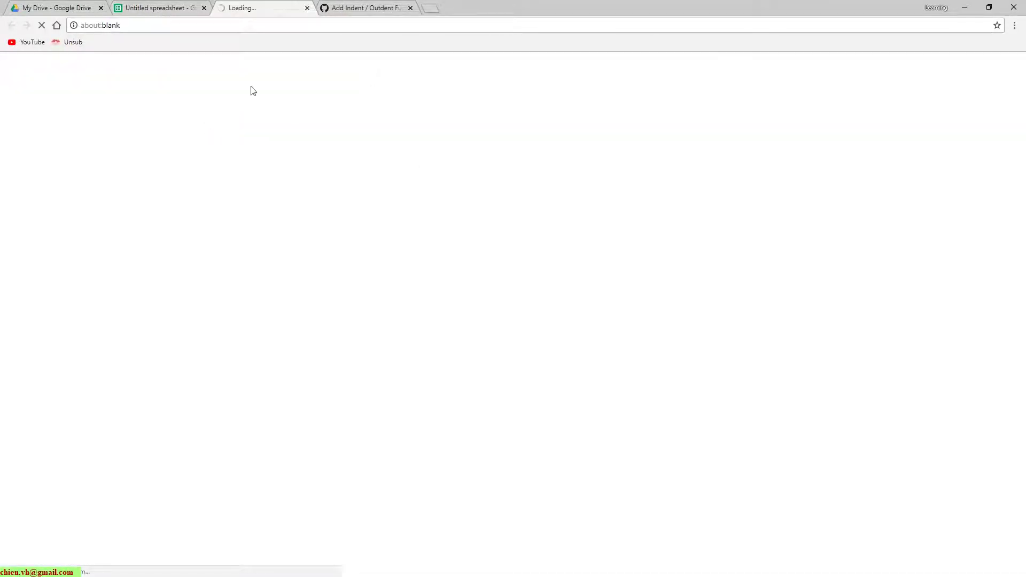
{"action": "left_click", "coordinate": [171, 8]}
{"action": "left_click", "coordinate": [190, 76]}
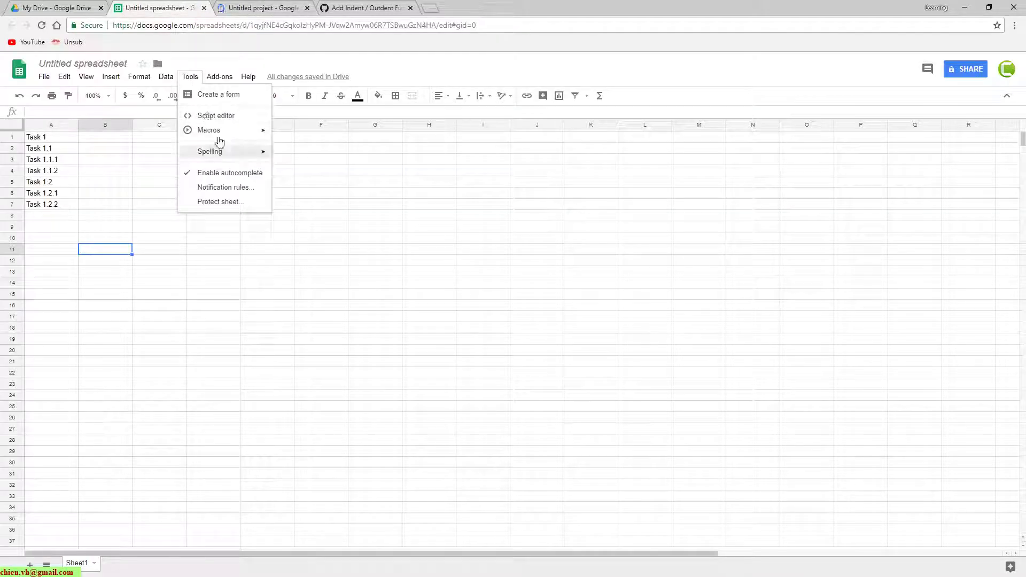
- In Notepad, note 'Tool -> Script Editor' and begin the line 'Open github link'
{"action": "key", "text": "alt+Tab"}
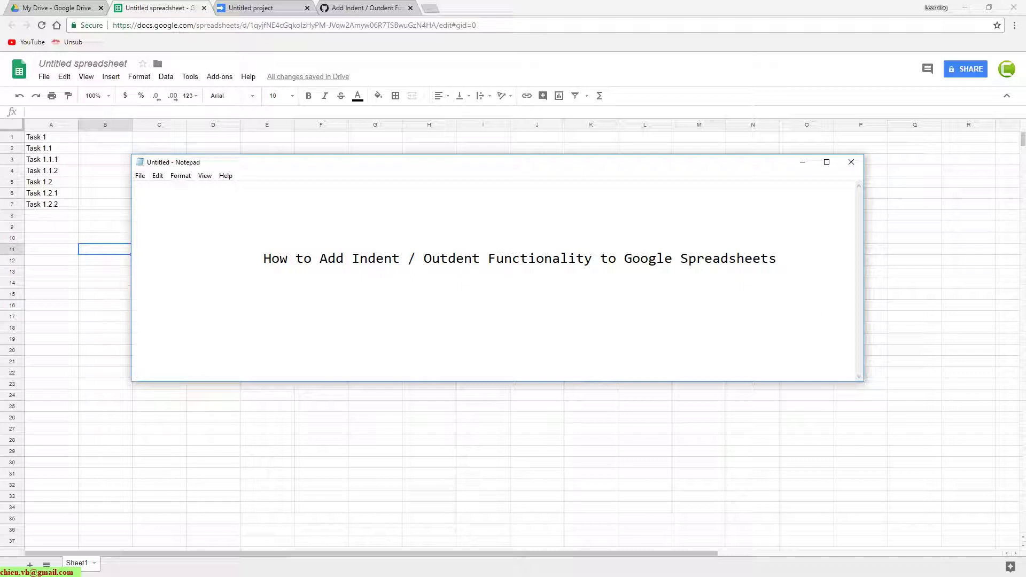
{"action": "type", "text": "Tool"}
{"action": "type", "text": "-> "}
{"action": "type", "text": "Script Ei"}
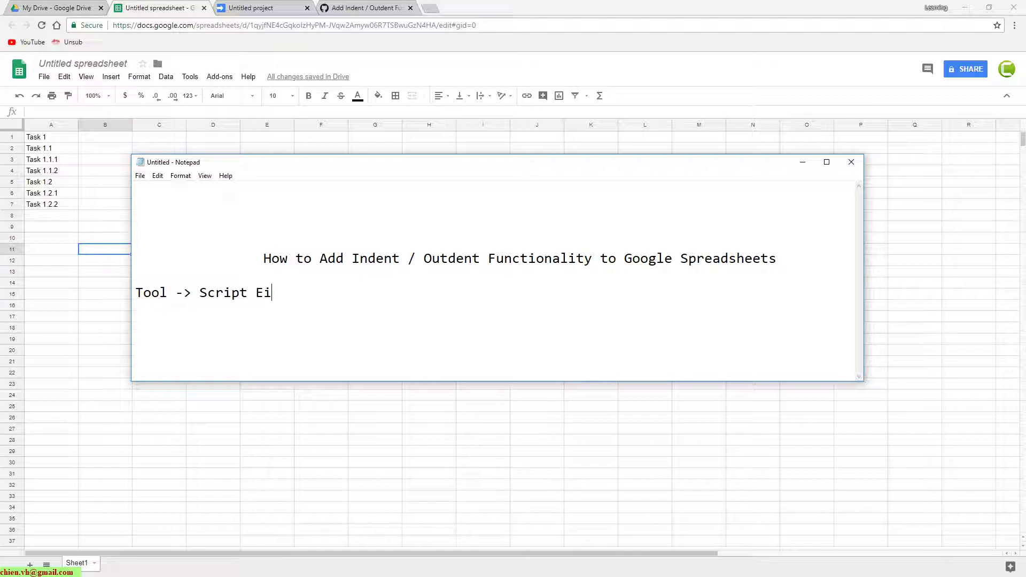
{"action": "type", "text": "t"}
{"action": "key", "text": "BackSpace"}
{"action": "key", "text": "BackSpace"}
{"action": "type", "text": "ditor"}
{"action": "type", "text": "Open "}
{"action": "type", "text": "git "}
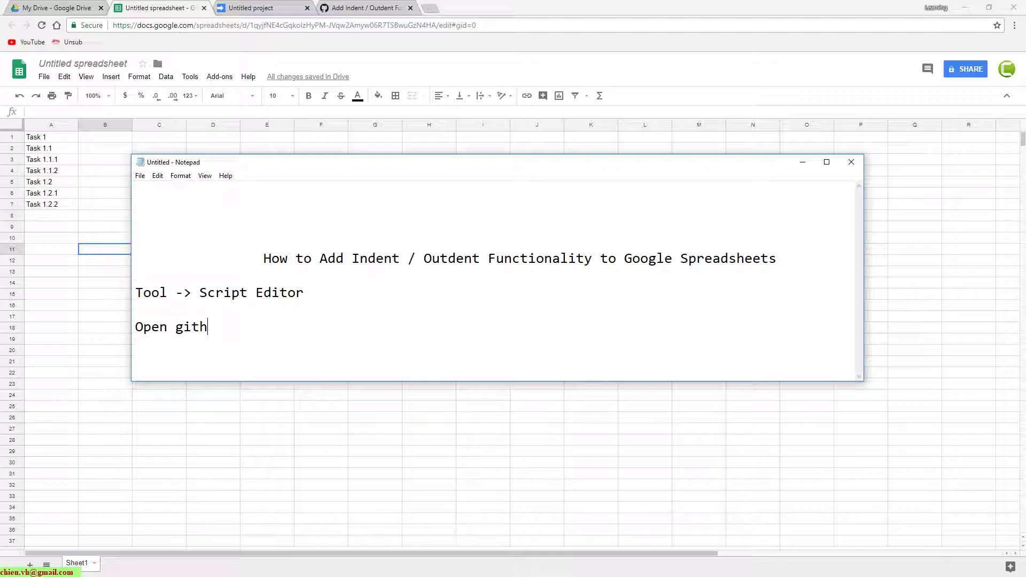
{"action": "type", "text": "ut"}
{"action": "key", "text": "BackSpace"}
{"action": "key", "text": "BackSpace"}
{"action": "type", "text": "lin"}
{"action": "type", "text": "k"}
- Finish the note: '...to copy script. Link will be shared over the video description section.'
{"action": "left_click", "coordinate": [105, 306]}
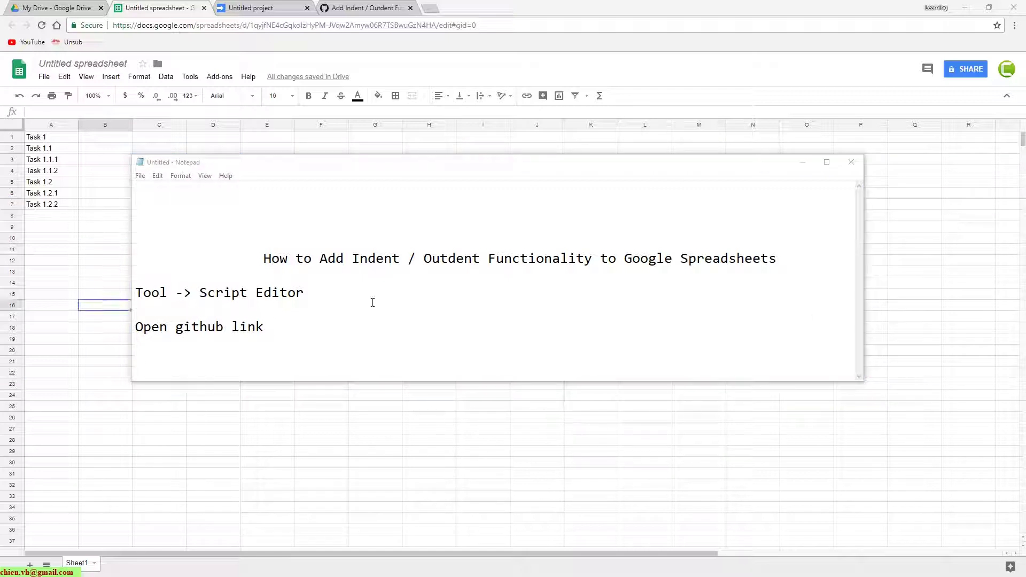
{"action": "left_click", "coordinate": [321, 332]}
{"action": "type", "text": "to copy"}
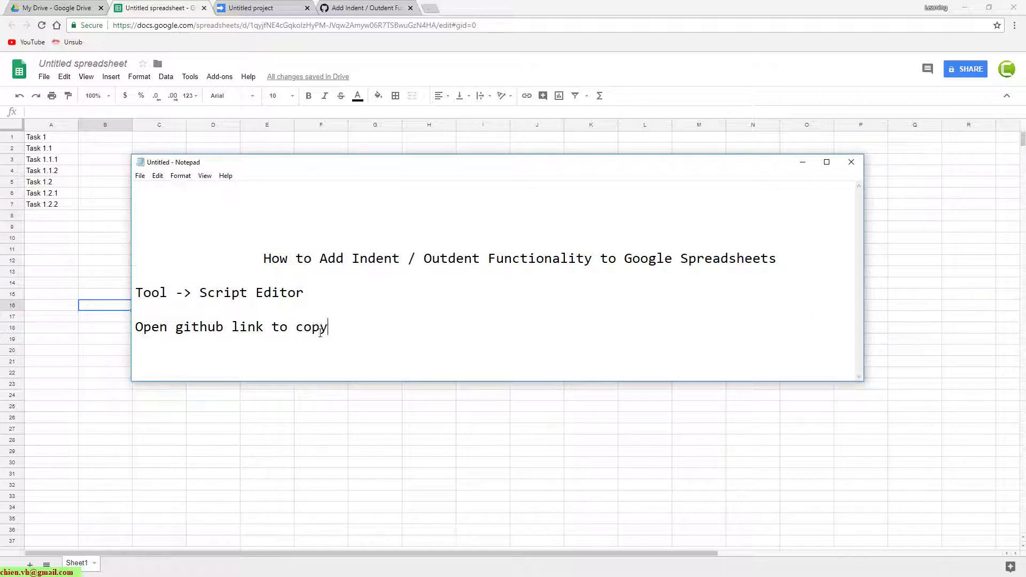
{"action": "type", "text": " script"}
{"action": "type", "text": " Link url"}
{"action": "key", "text": "BackSpace"}
{"action": "key", "text": "BackSpace"}
{"action": "key", "text": "BackSpace"}
{"action": "type", "text": "will be sha"}
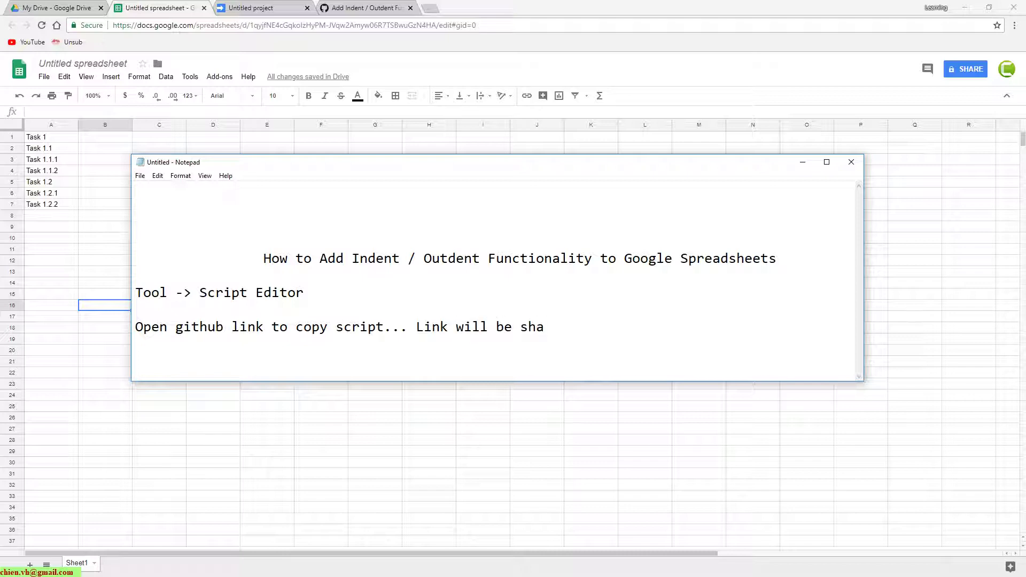
{"action": "type", "text": "red o"}
{"action": "type", "text": "ver the v"}
{"action": "type", "text": "ideo descriptio"}
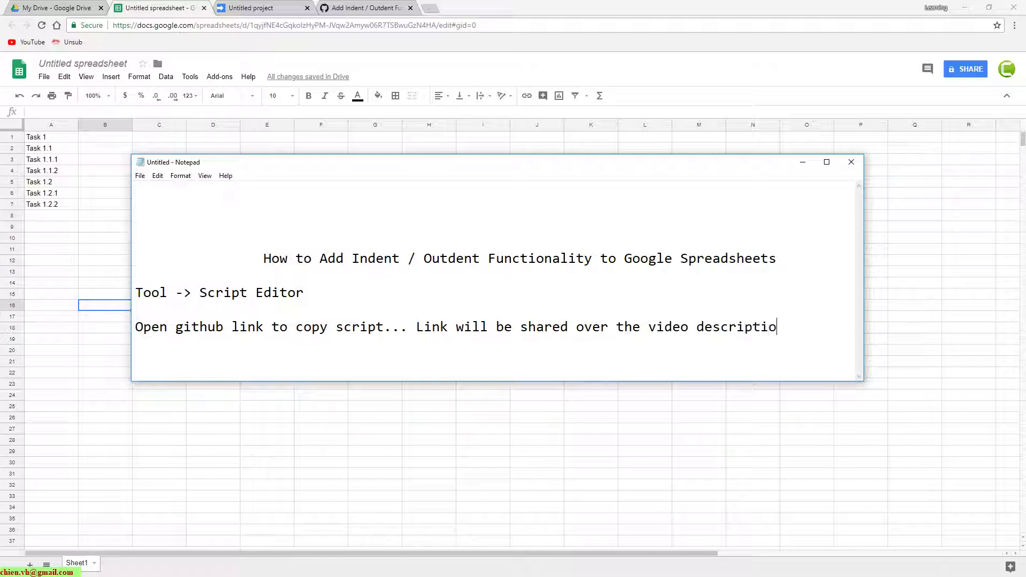
{"action": "type", "text": "n section."}
- Copy the whole 48-line gist script, then open the Apps Script project's rename prompt
{"action": "left_click", "coordinate": [802, 162]}
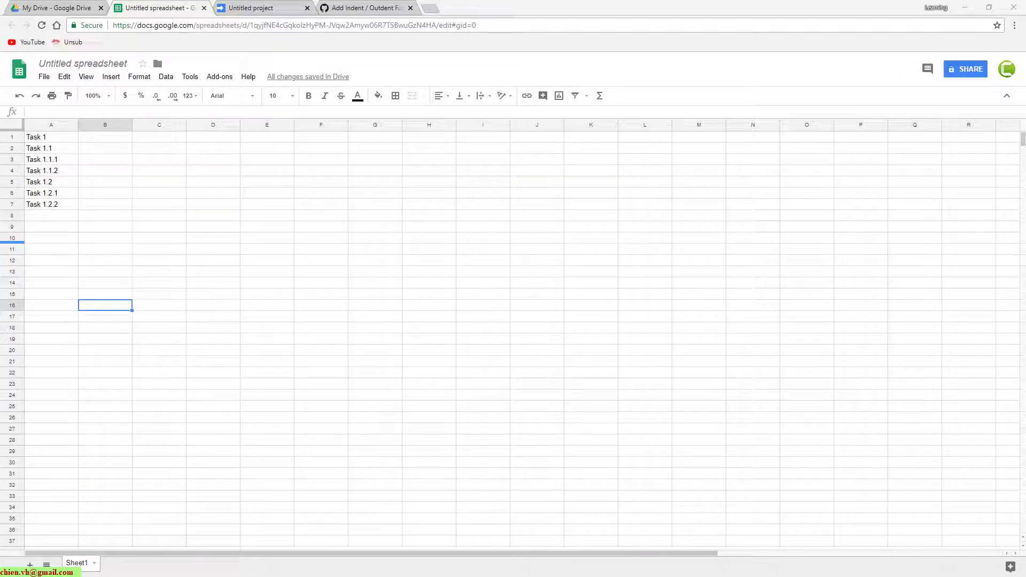
{"action": "left_click", "coordinate": [373, 6]}
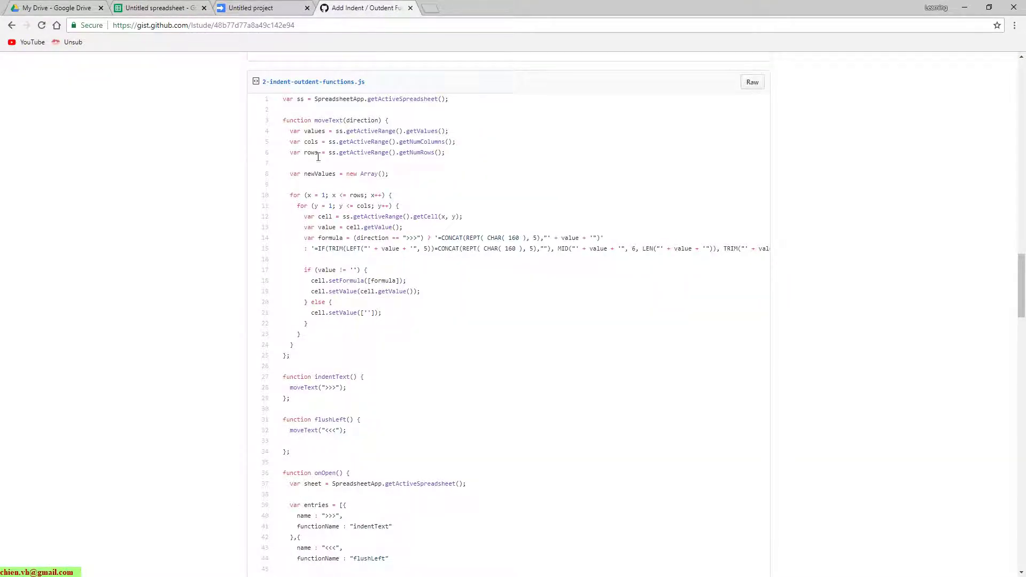
{"action": "scroll", "coordinate": [318, 157], "scroll_direction": "up", "scroll_amount": 1}
{"action": "left_click_drag", "start_coordinate": [283, 153], "coordinate": [321, 250]}
{"action": "key", "text": "ctrl+c"}
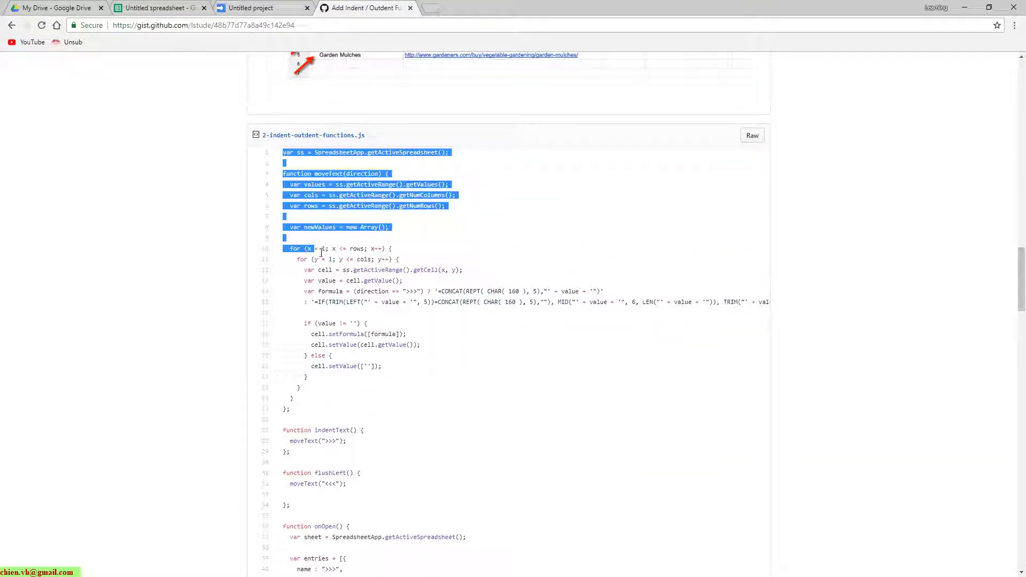
{"action": "scroll", "coordinate": [321, 252], "scroll_direction": "down", "scroll_amount": 2}
{"action": "scroll", "coordinate": [322, 252], "scroll_direction": "down", "scroll_amount": 2}
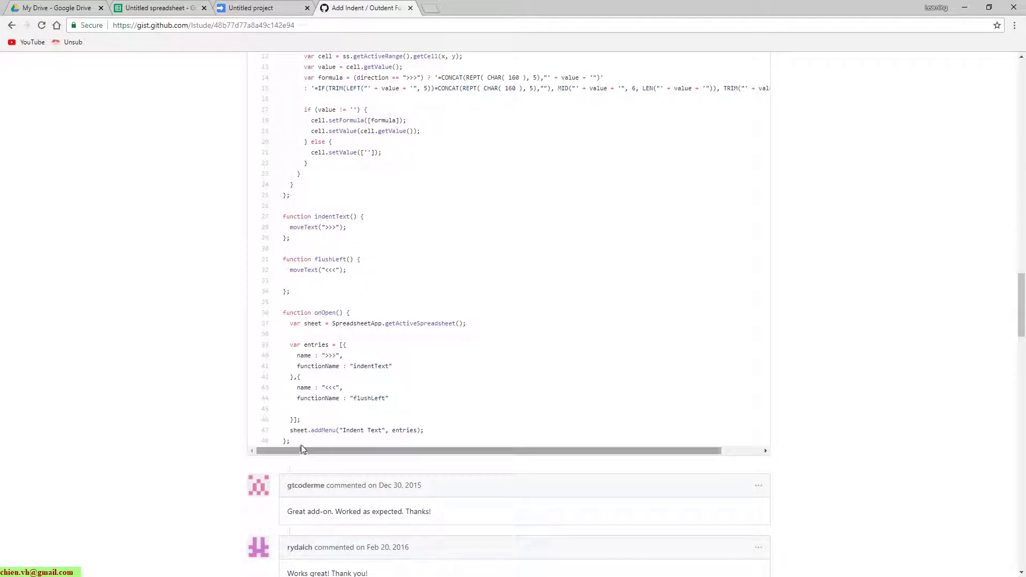
{"action": "left_click", "coordinate": [301, 445], "text": "shift"}
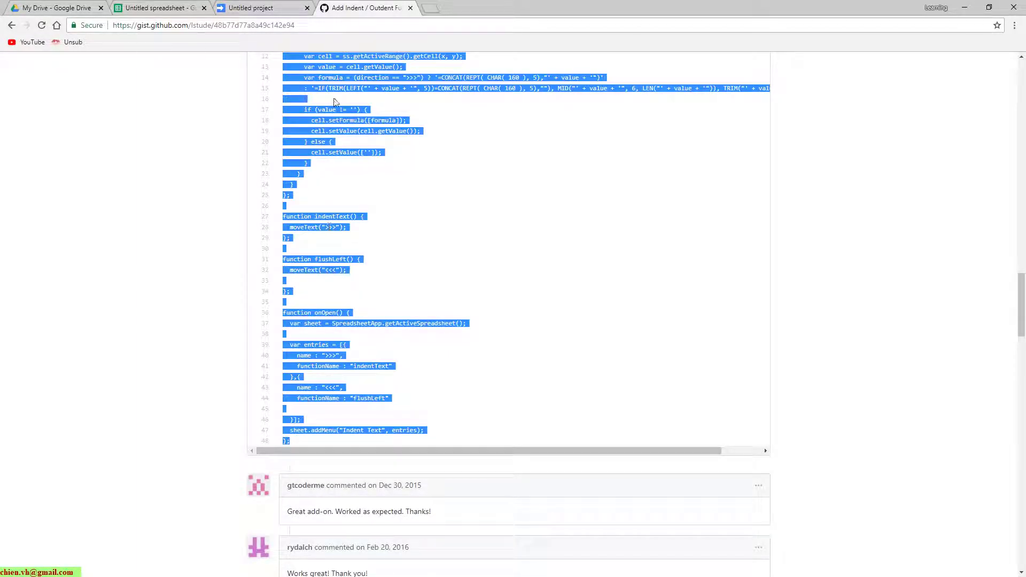
{"action": "left_click", "coordinate": [257, 7]}
{"action": "left_click", "coordinate": [60, 63]}
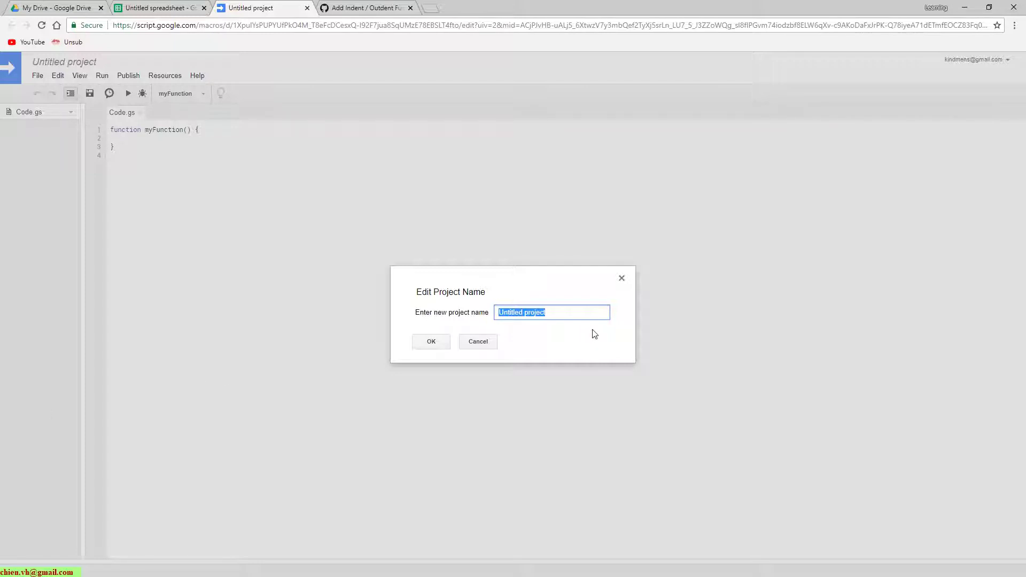
- Name the project and replace the default code with the pasted indent/outdent script
{"action": "type", "text": "In"}
{"action": "type", "text": "dent and Outdent "}
{"action": "type", "text": "Google"}
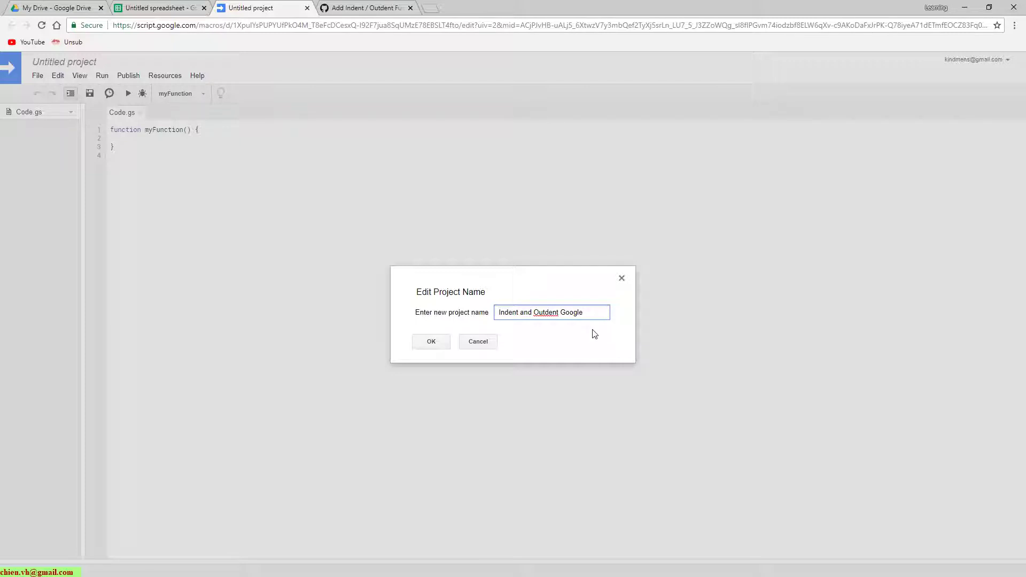
{"action": "type", "text": "readsh"}
{"action": "type", "text": "eet"}
{"action": "left_click", "coordinate": [431, 342]}
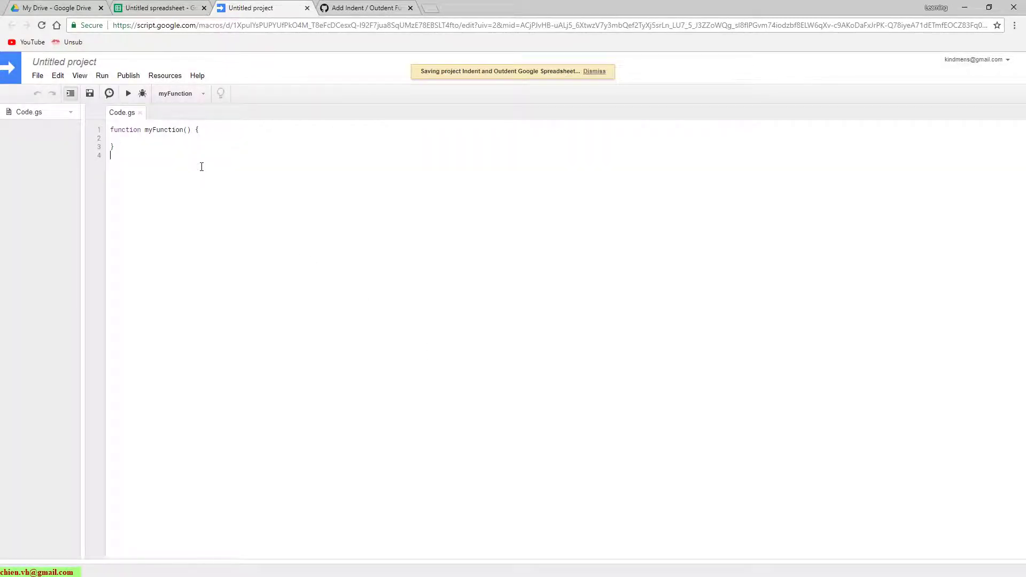
{"action": "key", "text": "ctrl+a"}
{"action": "key", "text": "BackSpace"}
{"action": "key", "text": "ctrl+v"}
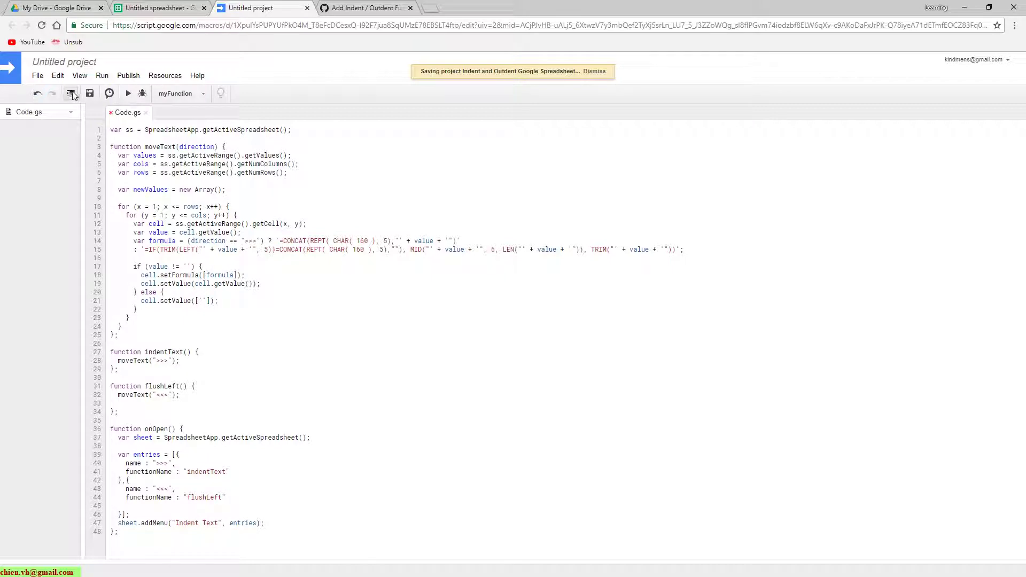
- Save the project under the name 'google Indent outdent'
{"action": "left_click", "coordinate": [38, 76]}
{"action": "left_click", "coordinate": [57, 194]}
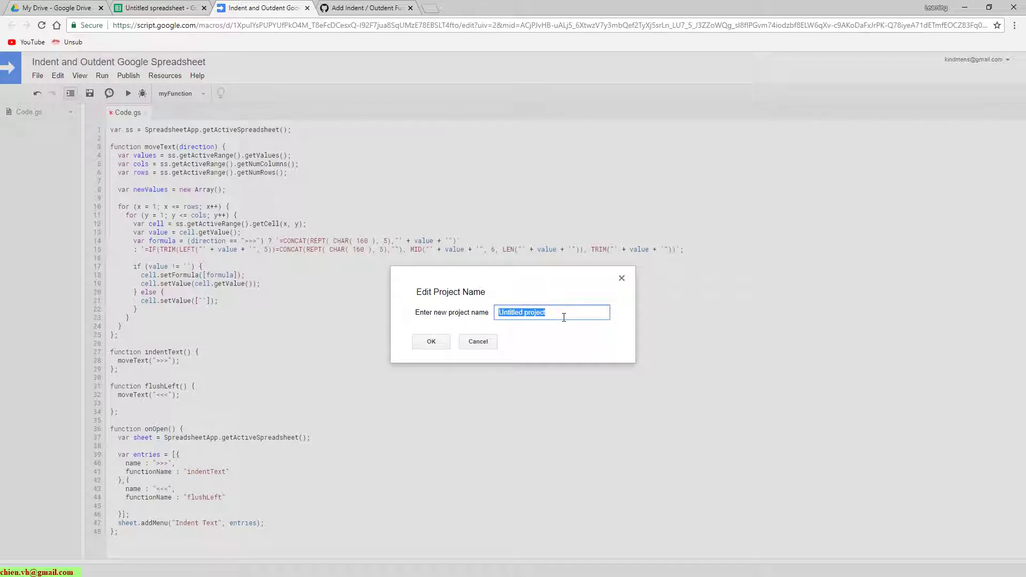
{"action": "type", "text": "G"}
{"action": "type", "text": "oogle Indent outdent"}
{"action": "key", "text": "Return"}
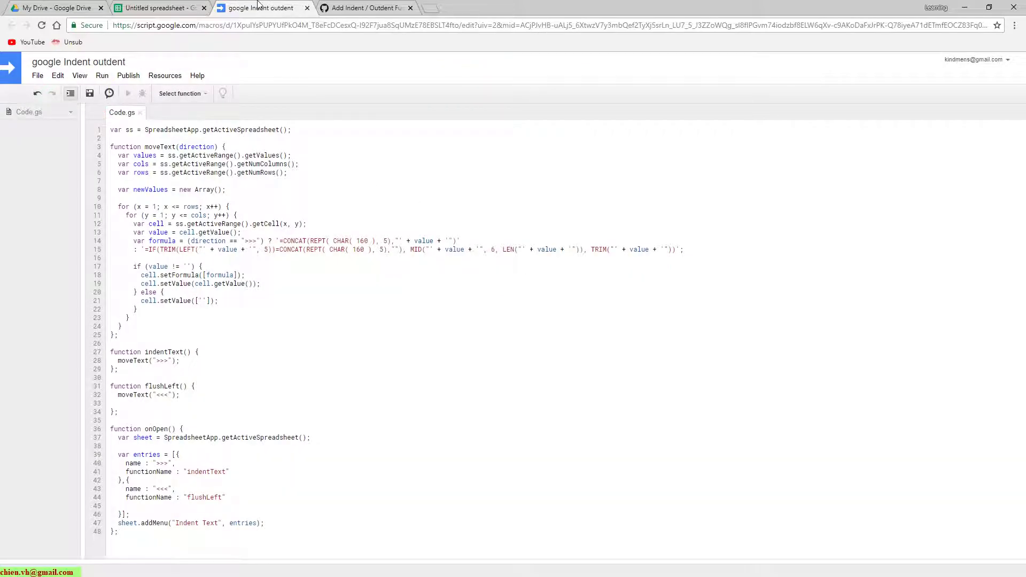
- Close the script editor tab and bring the Notepad notes forward
{"action": "left_click", "coordinate": [308, 7]}
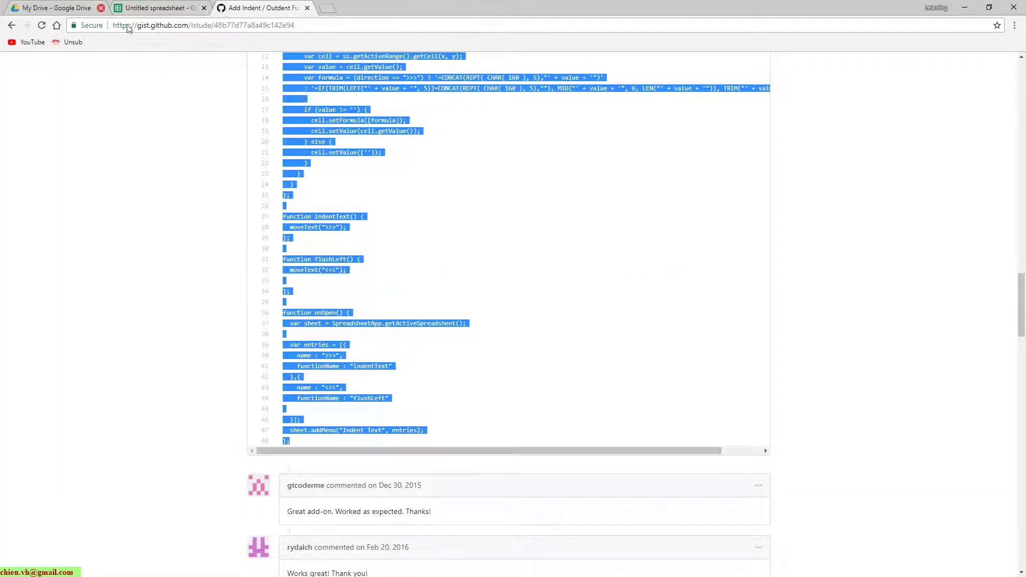
{"action": "left_click", "coordinate": [177, 8]}
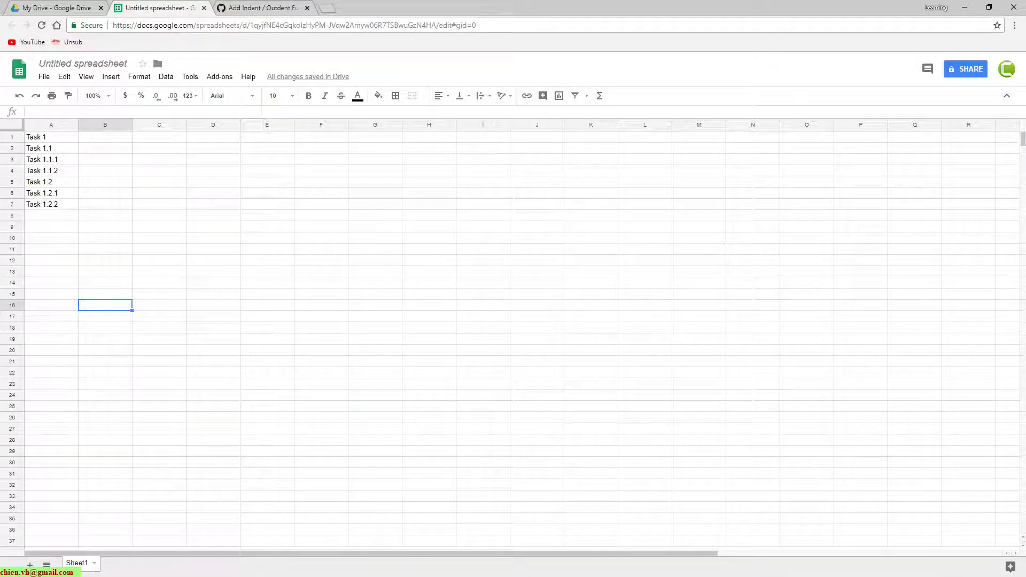
{"action": "key", "text": "alt+Tab"}
- Add the note 'Back to google sheet and refresh, you may need to grant the permission for new script added.'
{"action": "key", "text": "Return"}
{"action": "key", "text": "Return"}
{"action": "type", "text": "B"}
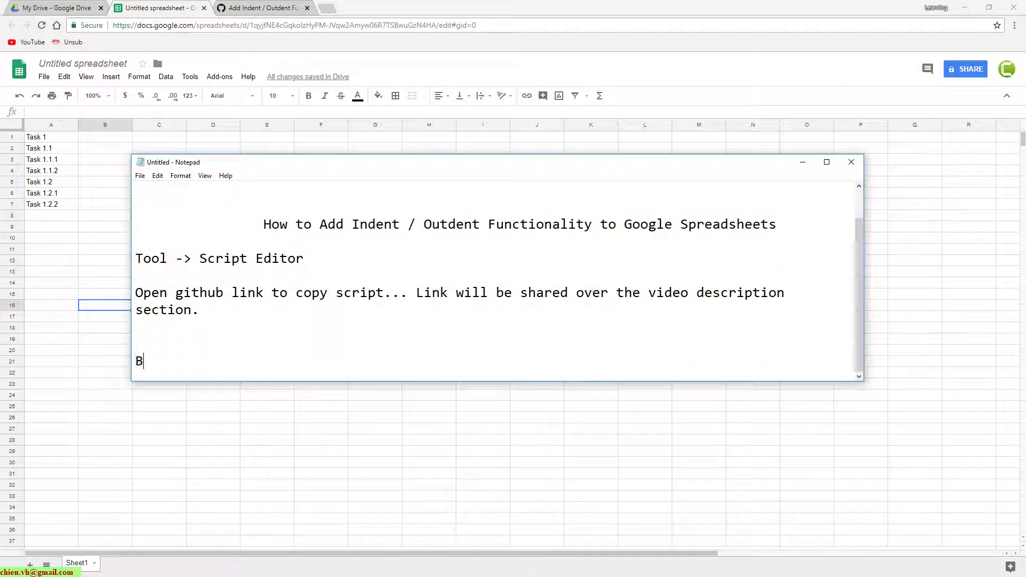
{"action": "type", "text": "ack to g"}
{"action": "key", "text": "BackSpace"}
{"action": "type", "text": "t"}
{"action": "type", "text": "o google sheet "}
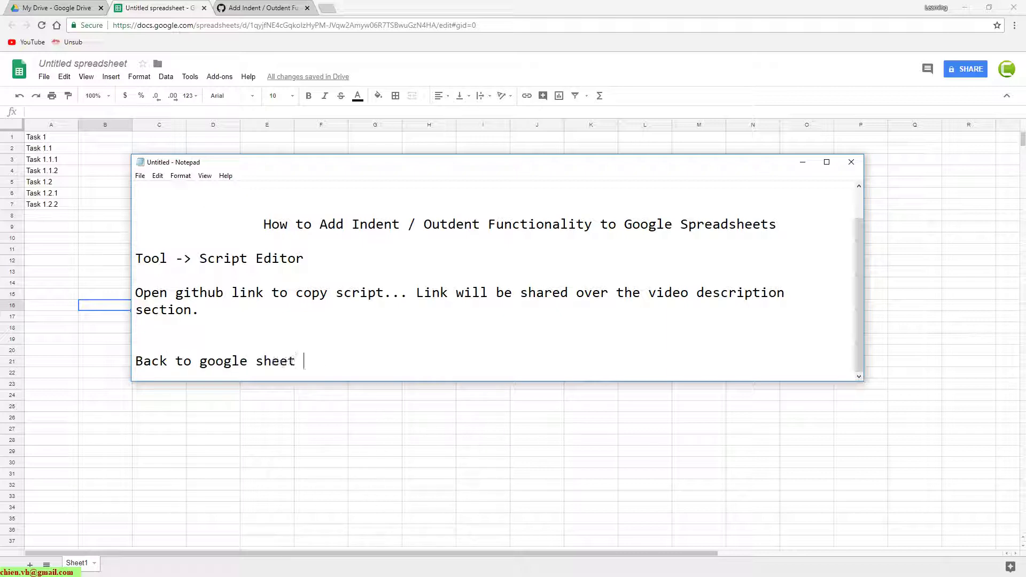
{"action": "type", "text": "and res"}
{"action": "key", "text": "BackSpace"}
{"action": "type", "text": "resh, "}
{"action": "type", "text": "you may n"}
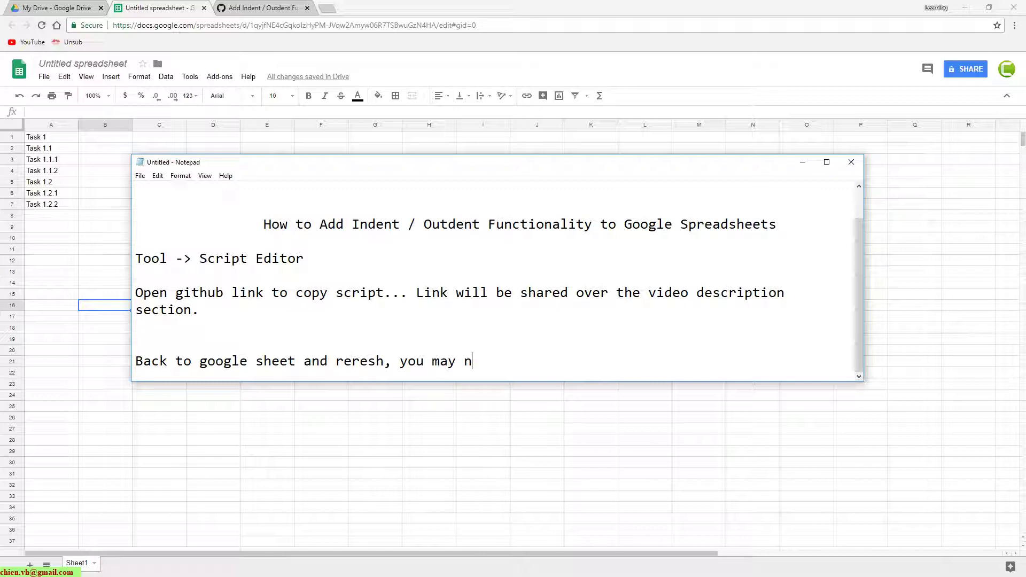
{"action": "type", "text": "eed to"}
{"action": "type", "text": " grant the permisis"}
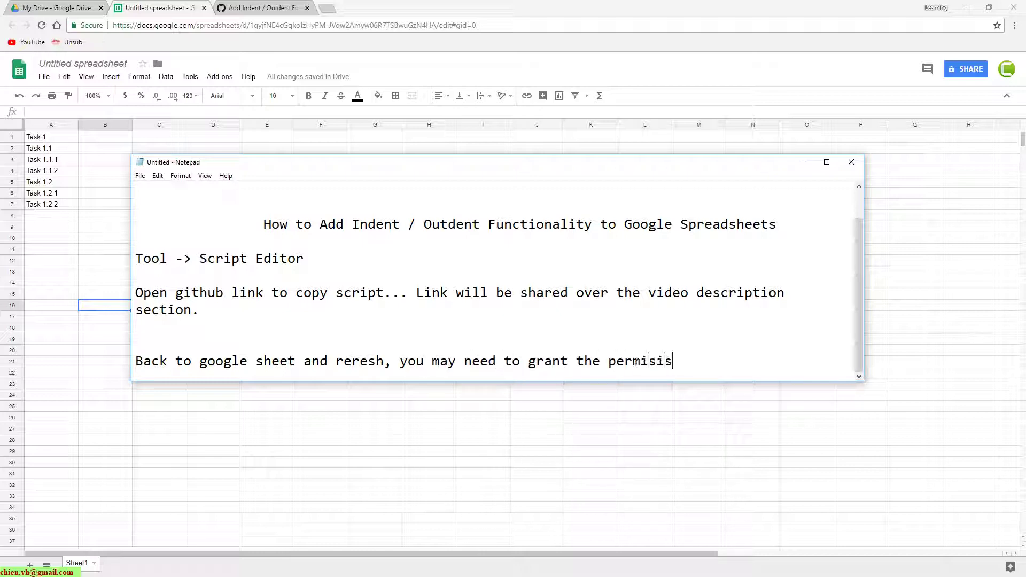
{"action": "type", "text": "on fo"}
{"action": "type", "text": "r new script added."}
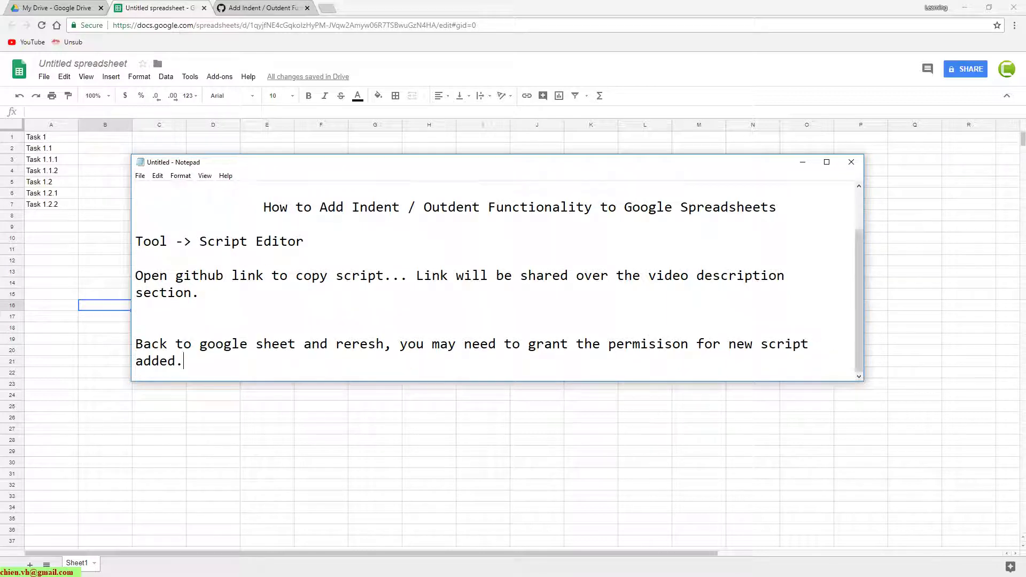
- Minimize Notepad and reload the spreadsheet so the script loads
{"action": "key", "text": "Return"}
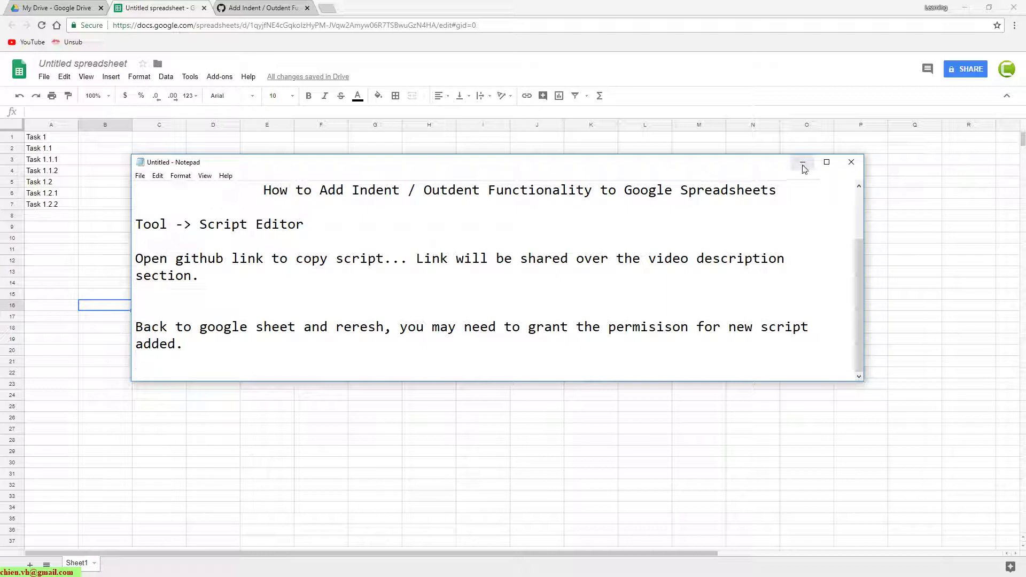
{"action": "left_click", "coordinate": [802, 162]}
{"action": "left_click", "coordinate": [43, 26]}
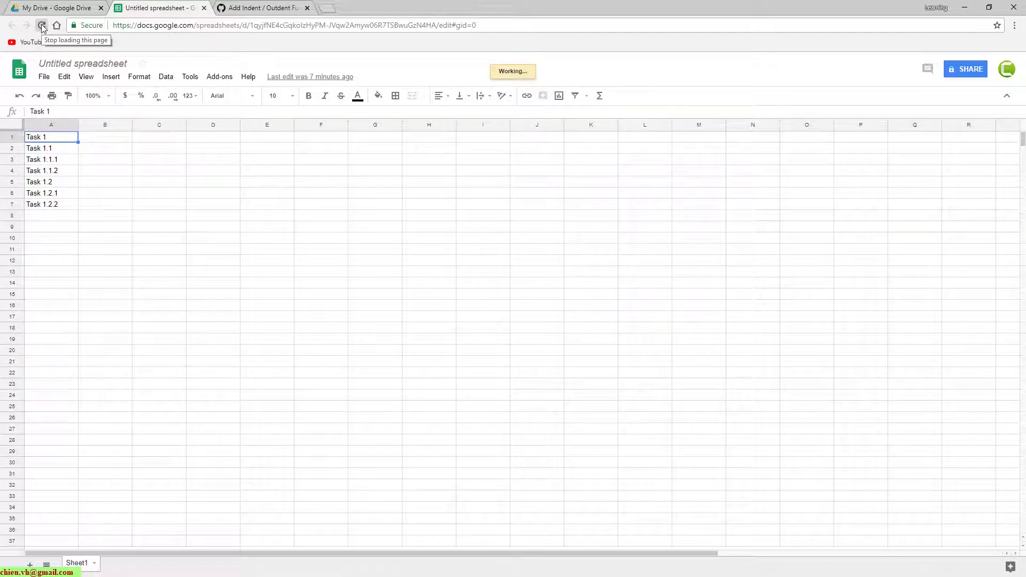
- Reload the task-list spreadsheet again until the Indent Text menu appears beside Help
{"action": "left_click", "coordinate": [227, 193]}
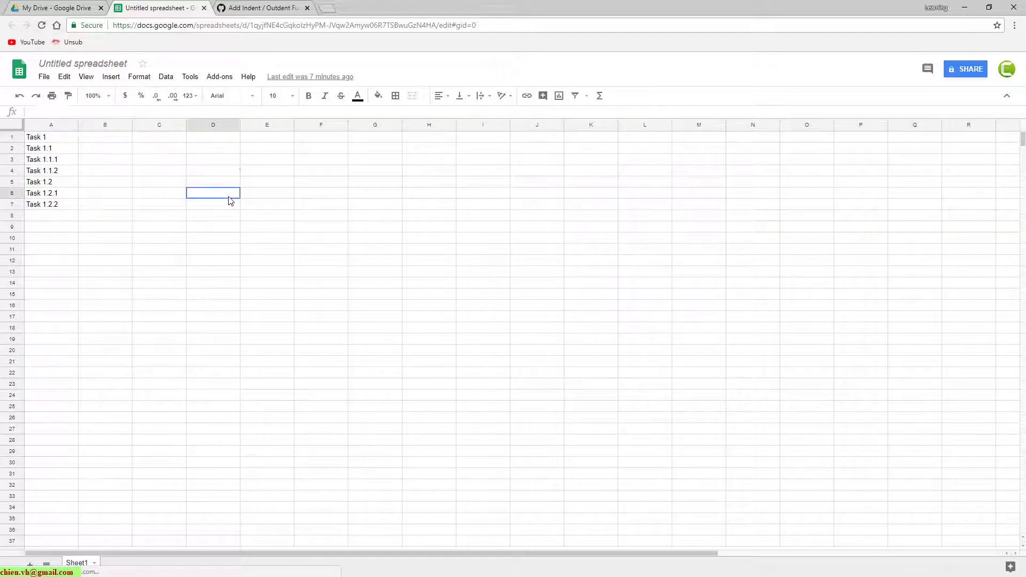
{"action": "left_click", "coordinate": [41, 25]}
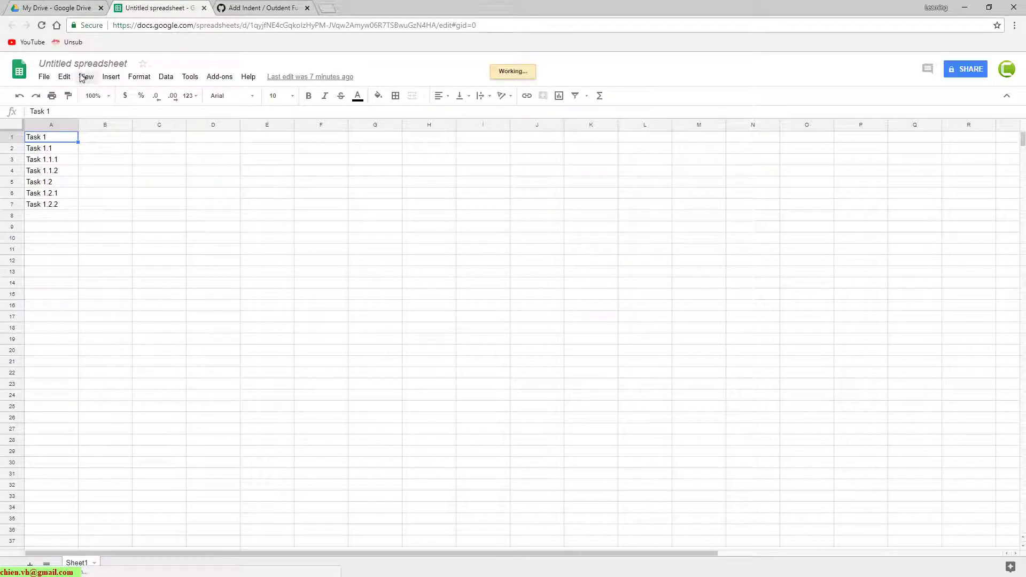
{"action": "left_click", "coordinate": [75, 238]}
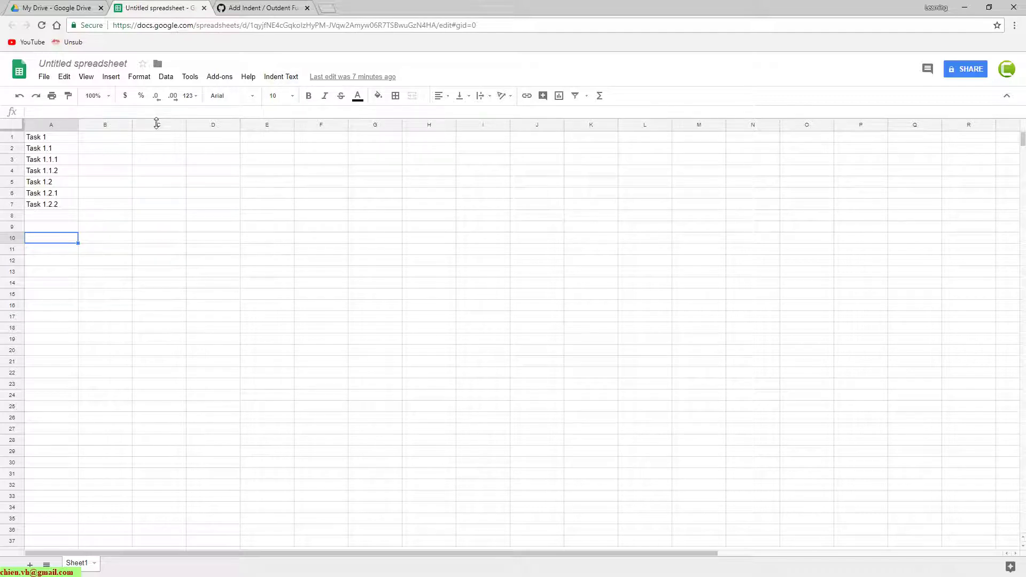
- Reopen the google Indent outdent script from Tools > Script editor, save it, and return to the sheet
{"action": "left_click", "coordinate": [190, 77]}
{"action": "mouse_move", "coordinate": [208, 130]}
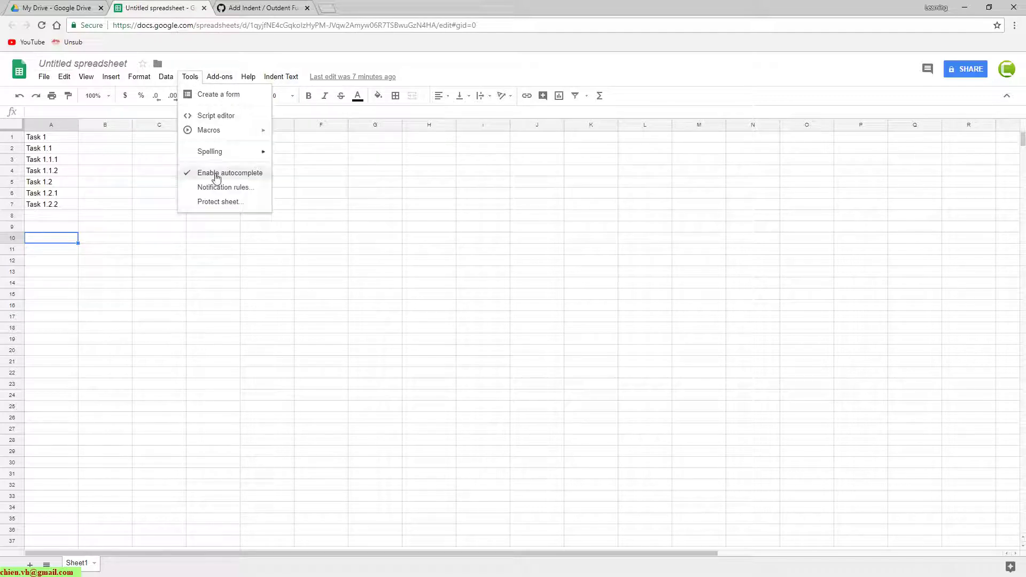
{"action": "left_click", "coordinate": [224, 116]}
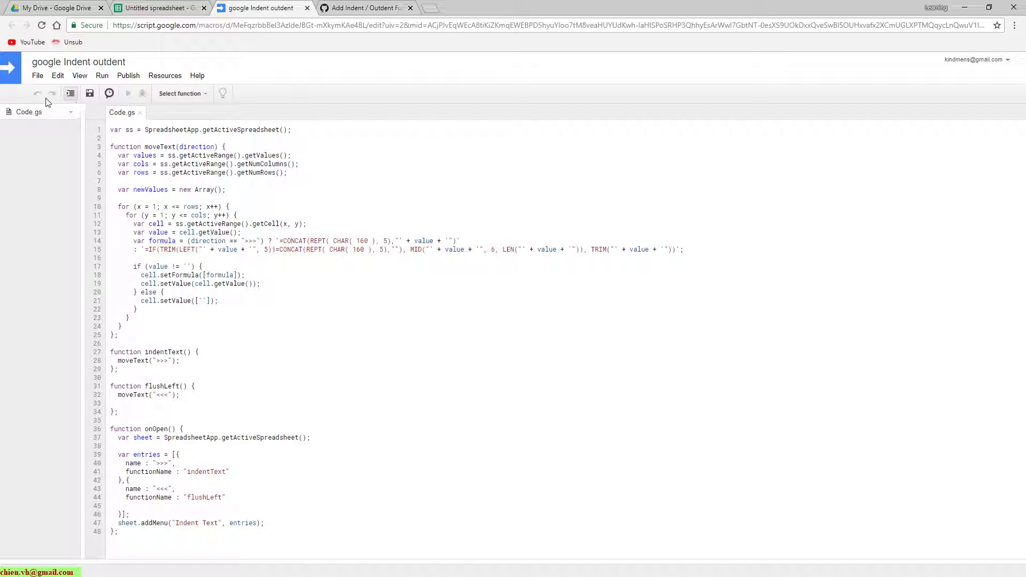
{"action": "left_click", "coordinate": [90, 96]}
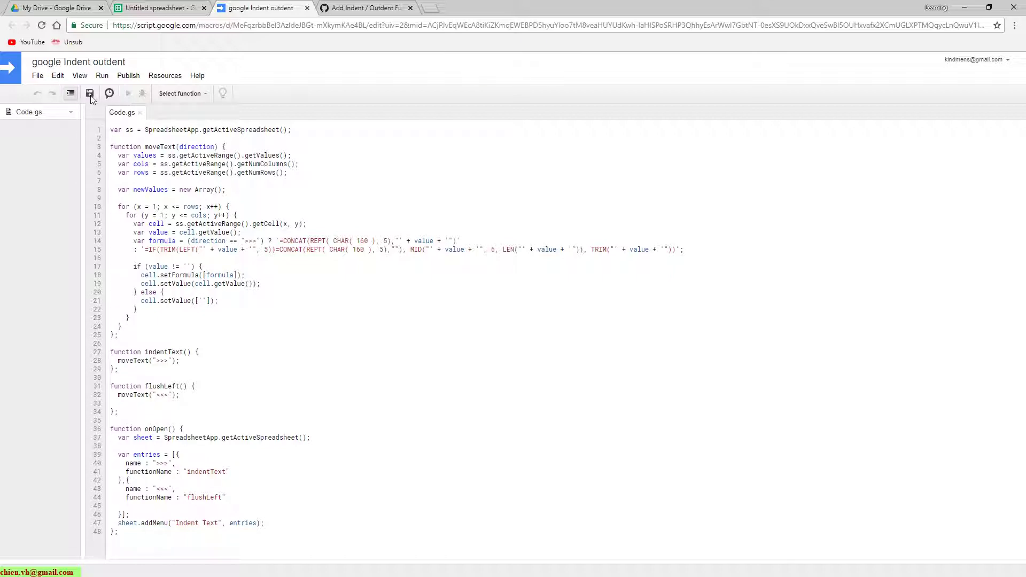
{"action": "left_click", "coordinate": [193, 5]}
{"action": "left_click", "coordinate": [477, 306]}
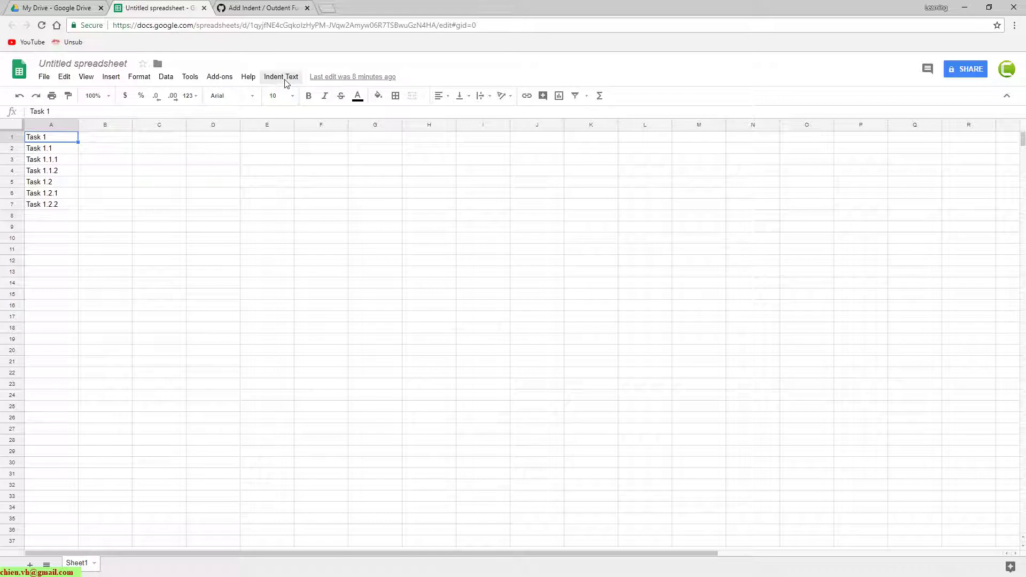
- Add the notes 'New Indent Text option added into the menu' and 'It seems work now. Play with it.'
{"action": "key", "text": "alt+Tab"}
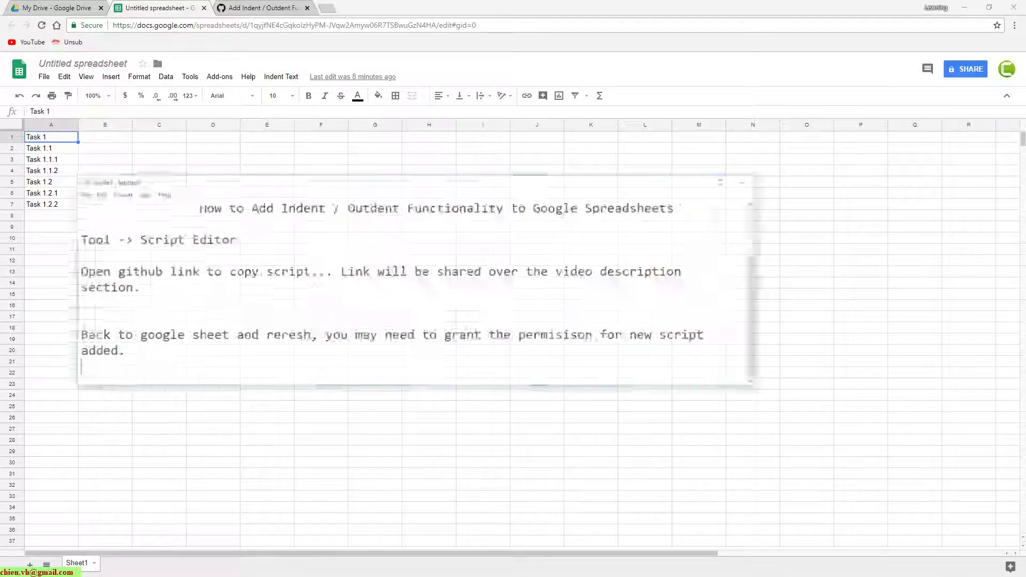
{"action": "key", "text": "Return"}
{"action": "type", "text": "New "}
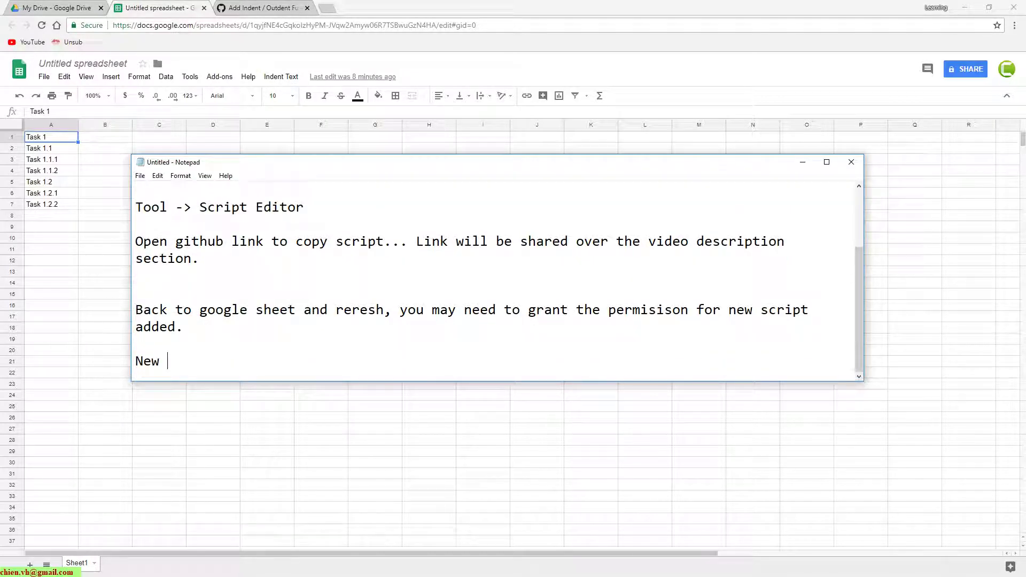
{"action": "type", "text": "Indent T"}
{"action": "type", "text": "ext op"}
{"action": "type", "text": "tion add"}
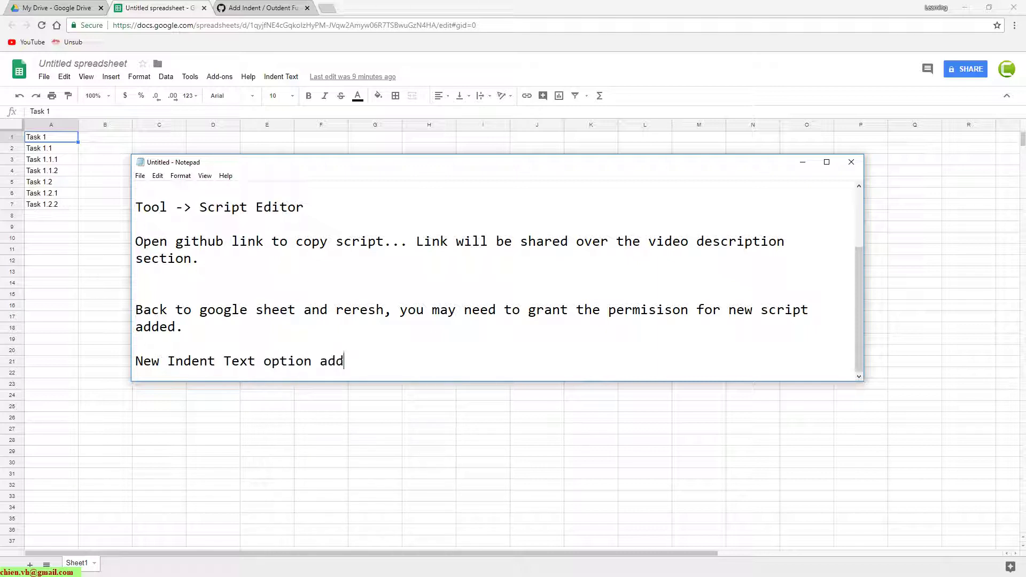
{"action": "type", "text": "ed into the ma"}
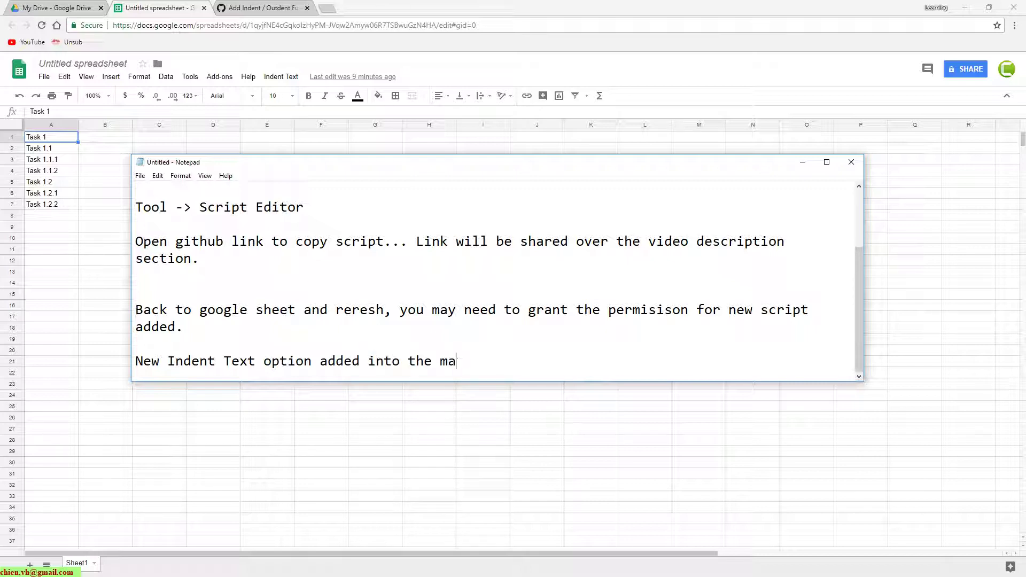
{"action": "key", "text": "BackSpace"}
{"action": "type", "text": "enuy"}
{"action": "key", "text": "BackSpace"}
{"action": "key", "text": "Return"}
{"action": "key", "text": "Return"}
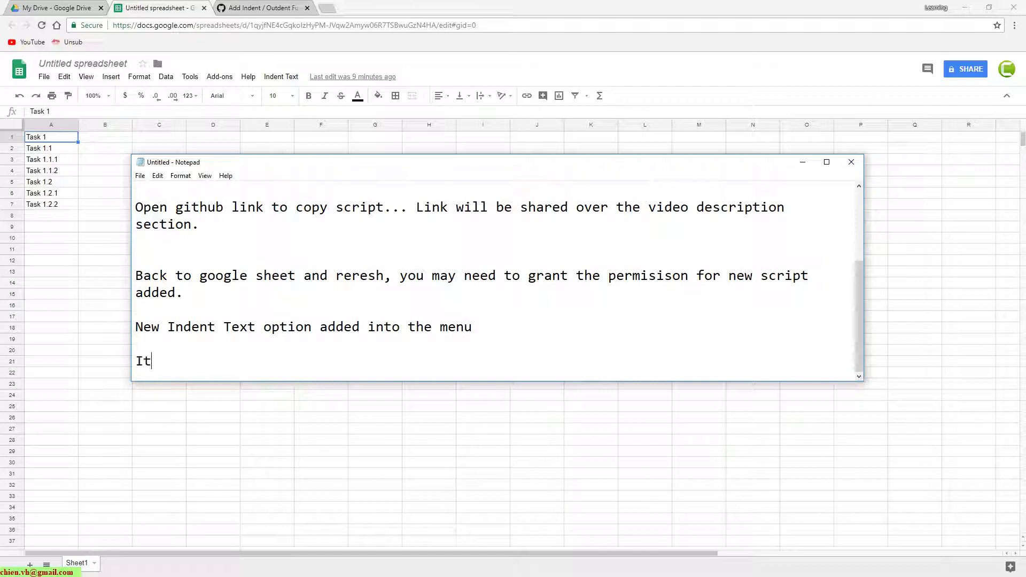
{"action": "key", "text": "BackSpace"}
{"action": "key", "text": "BackSpace"}
{"action": "key", "text": "BackSpace"}
{"action": "type", "text": "ems"}
{"action": "type", "text": " work now"}
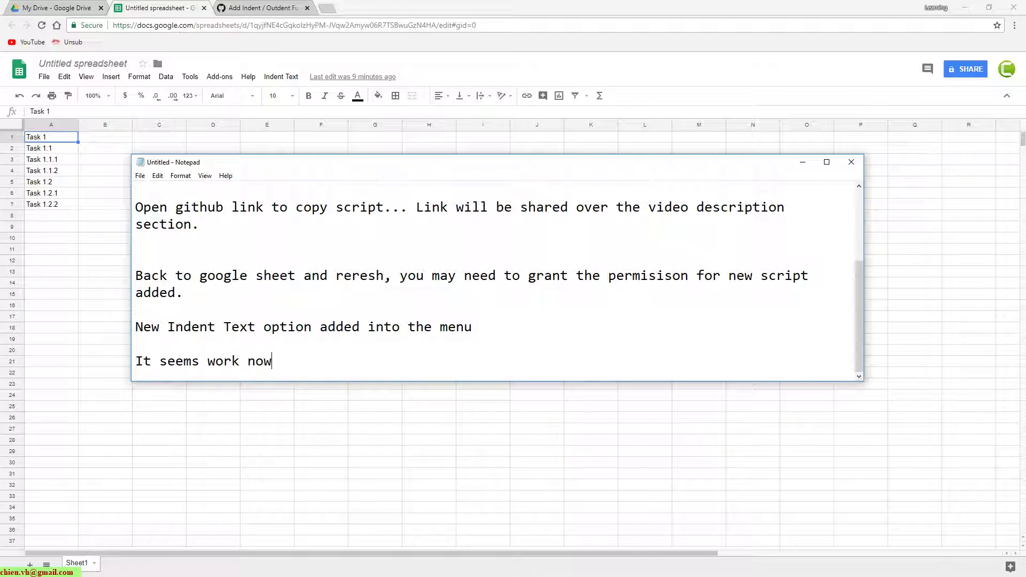
{"action": "type", "text": ". Play with"}
{"action": "type", "text": " it."}
{"action": "key", "text": "Return"}
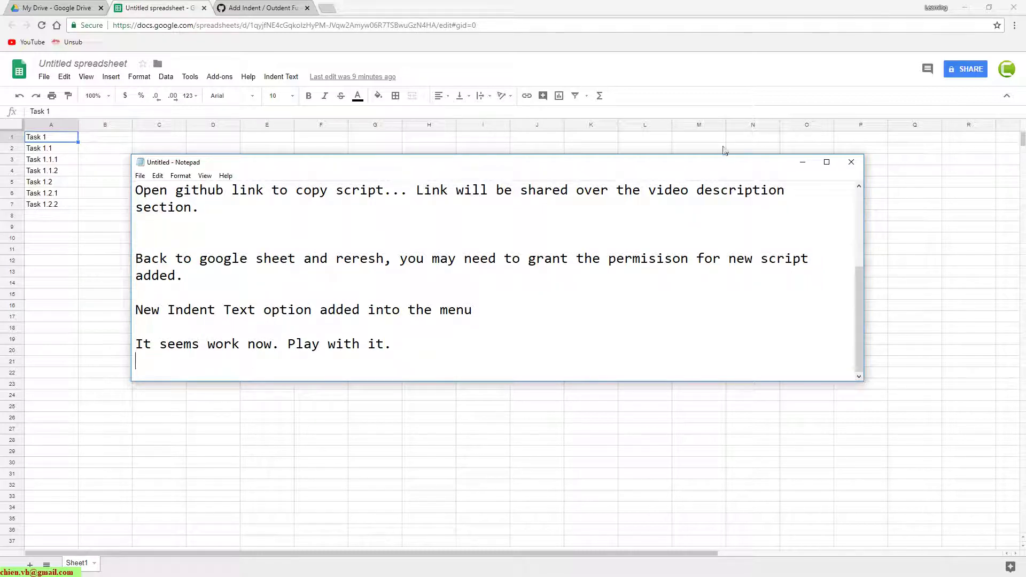
- Indent Task 1.1 in A2 one level using Indent Text > >>>
{"action": "left_click", "coordinate": [802, 162]}
{"action": "left_click", "coordinate": [289, 216]}
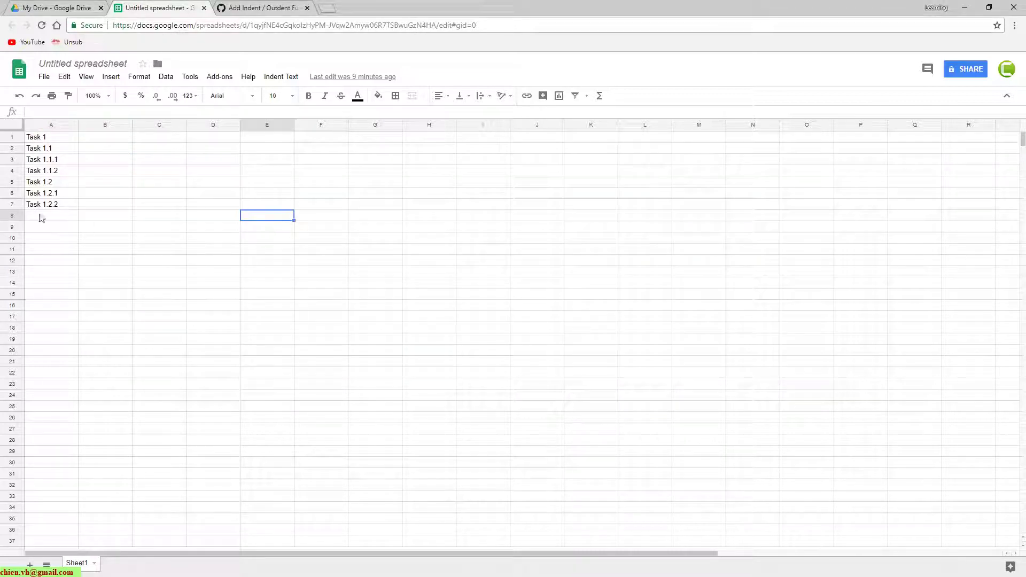
{"action": "left_click", "coordinate": [46, 151]}
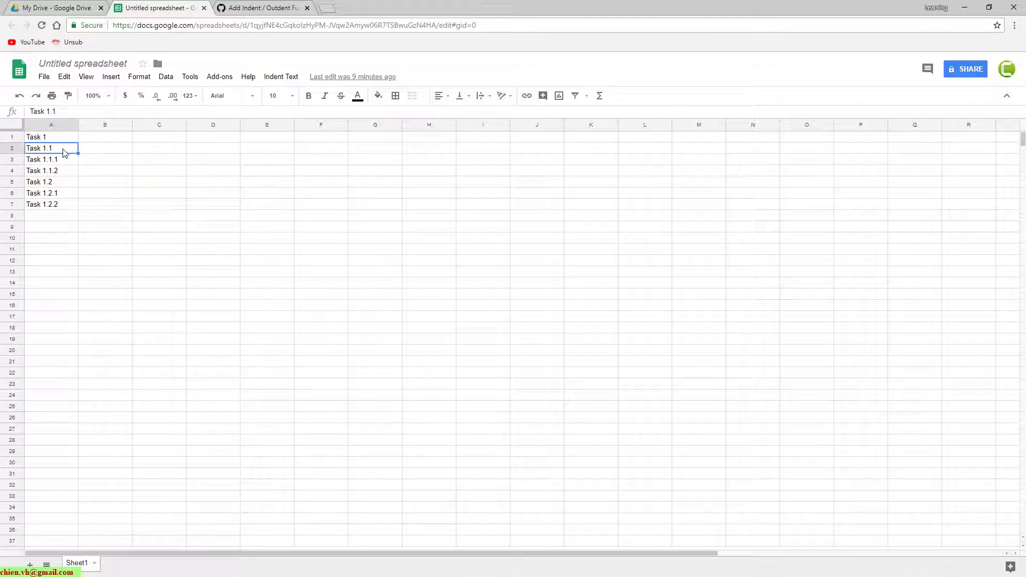
{"action": "left_click", "coordinate": [282, 76]}
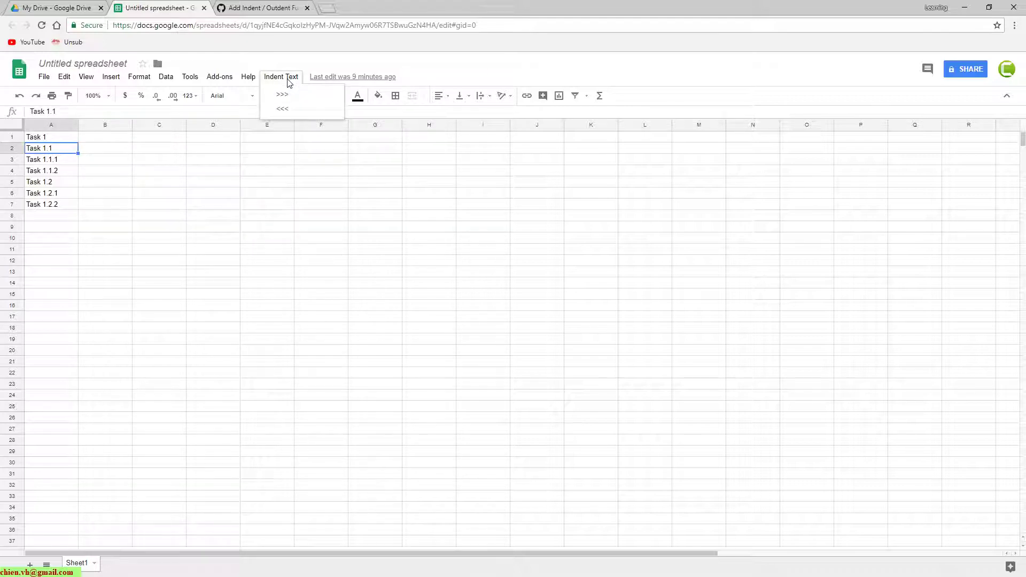
{"action": "left_click", "coordinate": [286, 98]}
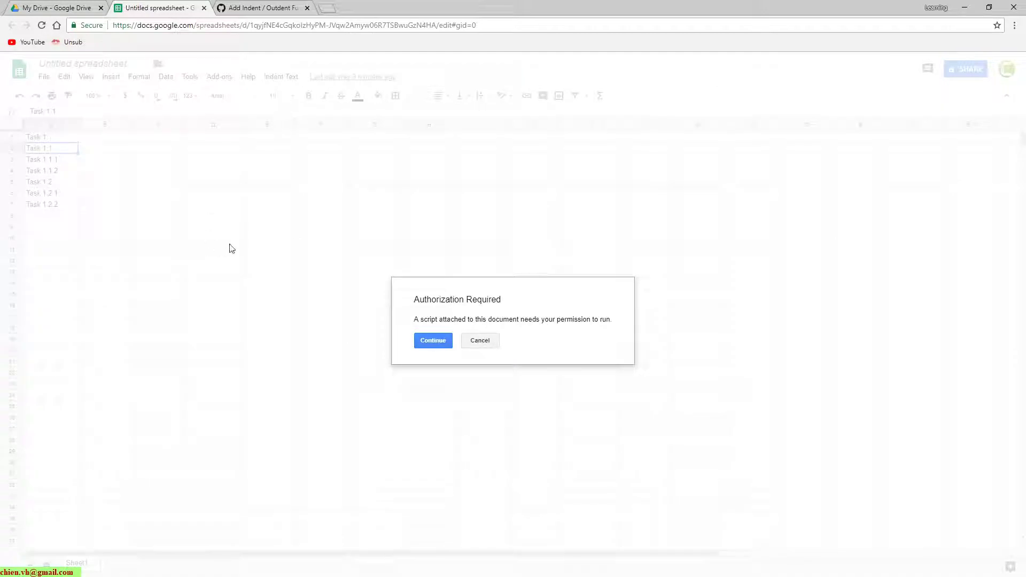
- Authorize the unverified indent script to manage spreadsheets via Advanced > Go to (unsafe) and Allow
{"action": "left_click", "coordinate": [426, 338]}
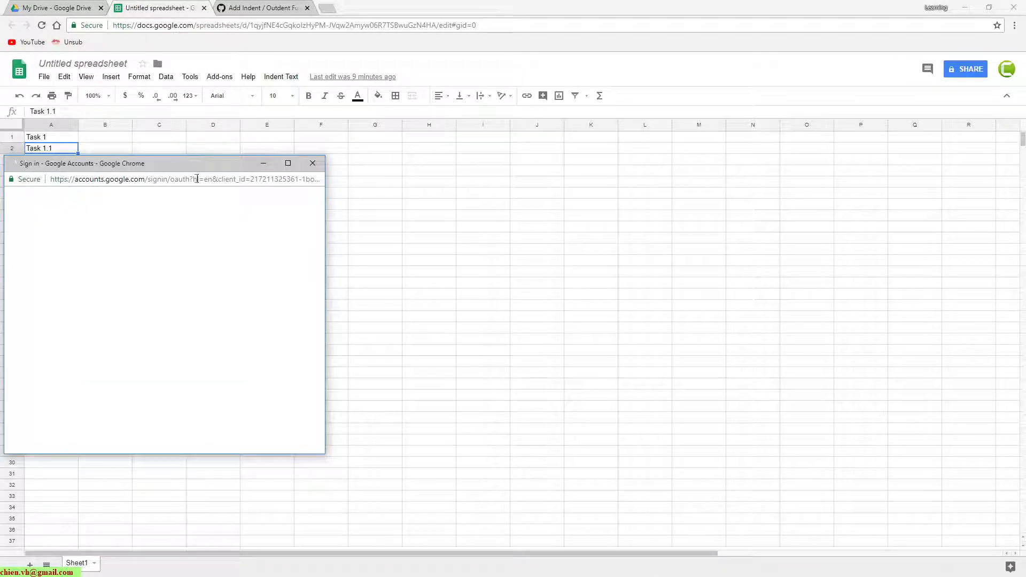
{"action": "left_click", "coordinate": [117, 295]}
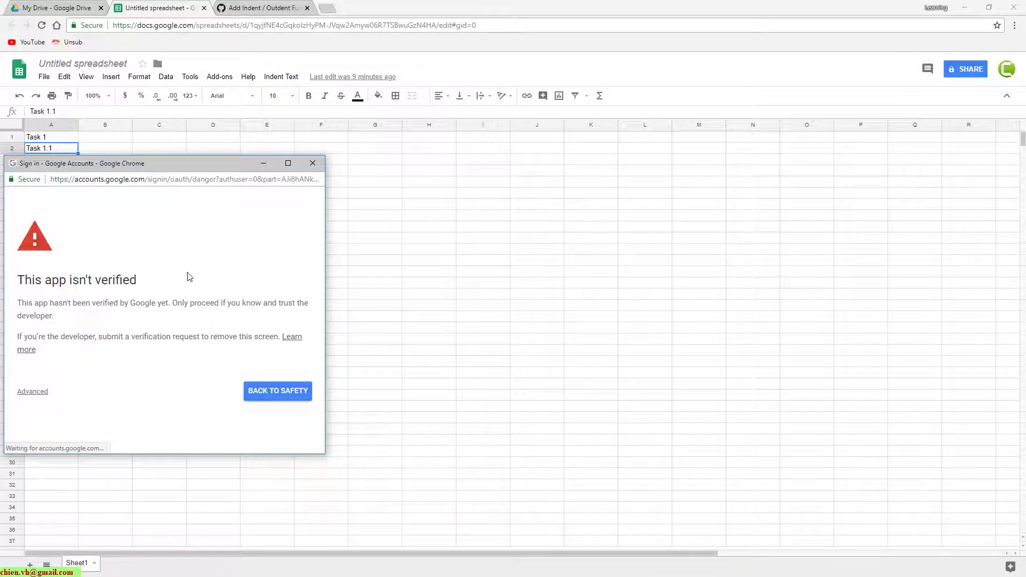
{"action": "left_click", "coordinate": [37, 392]}
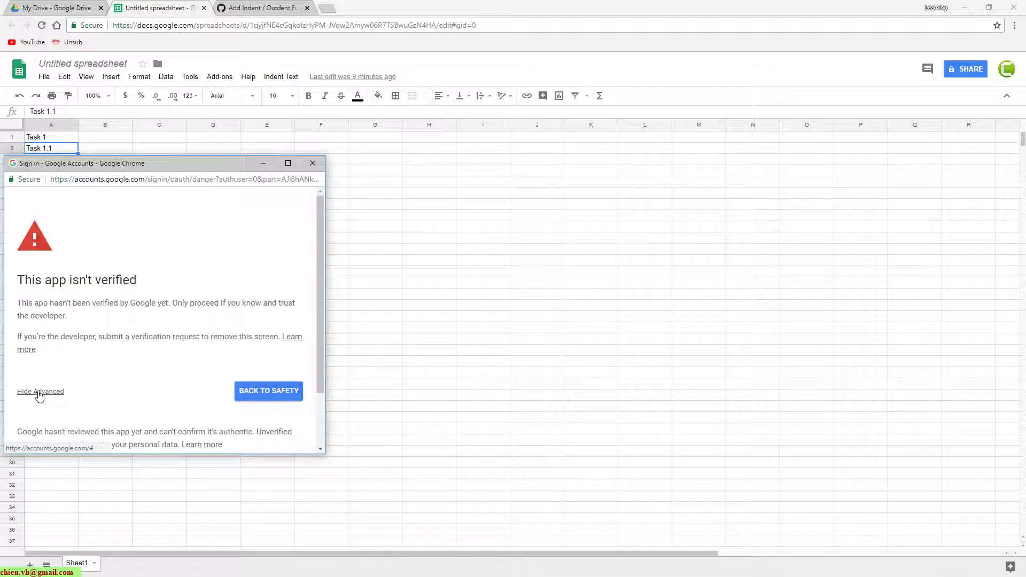
{"action": "scroll", "coordinate": [176, 347], "scroll_direction": "down", "scroll_amount": 2}
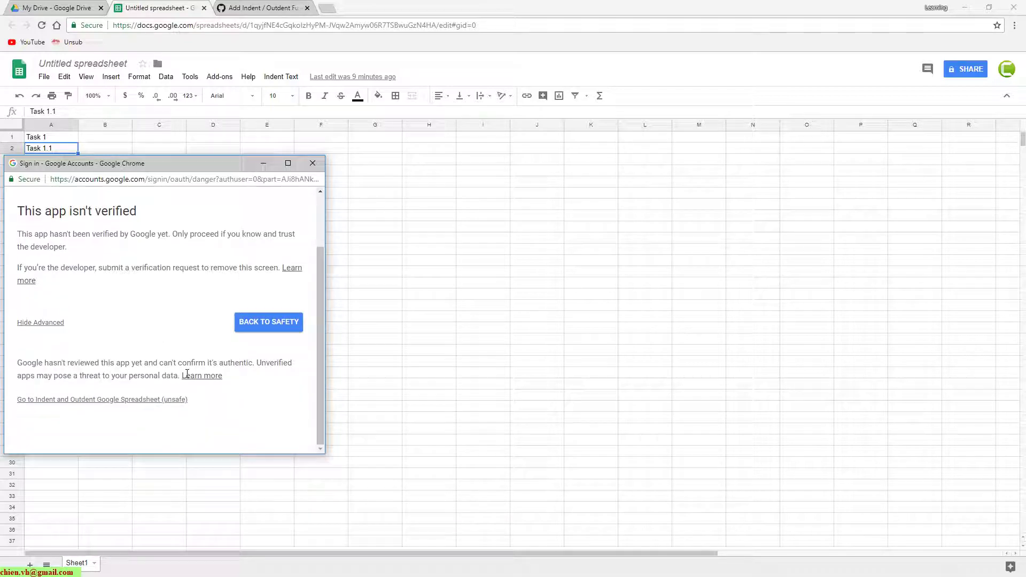
{"action": "left_click", "coordinate": [82, 401]}
{"action": "scroll", "coordinate": [160, 374], "scroll_direction": "down", "scroll_amount": 2}
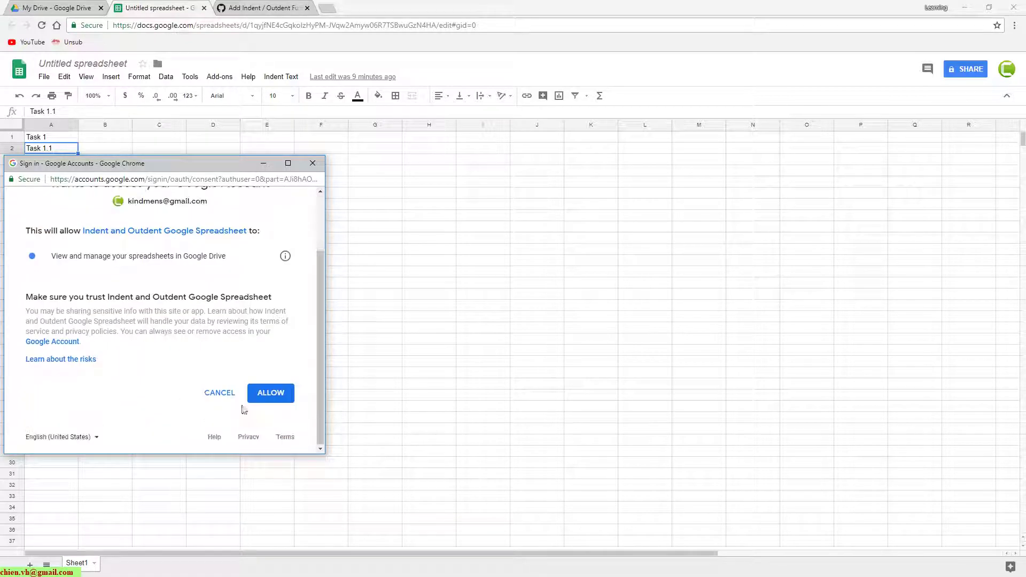
{"action": "left_click", "coordinate": [270, 394]}
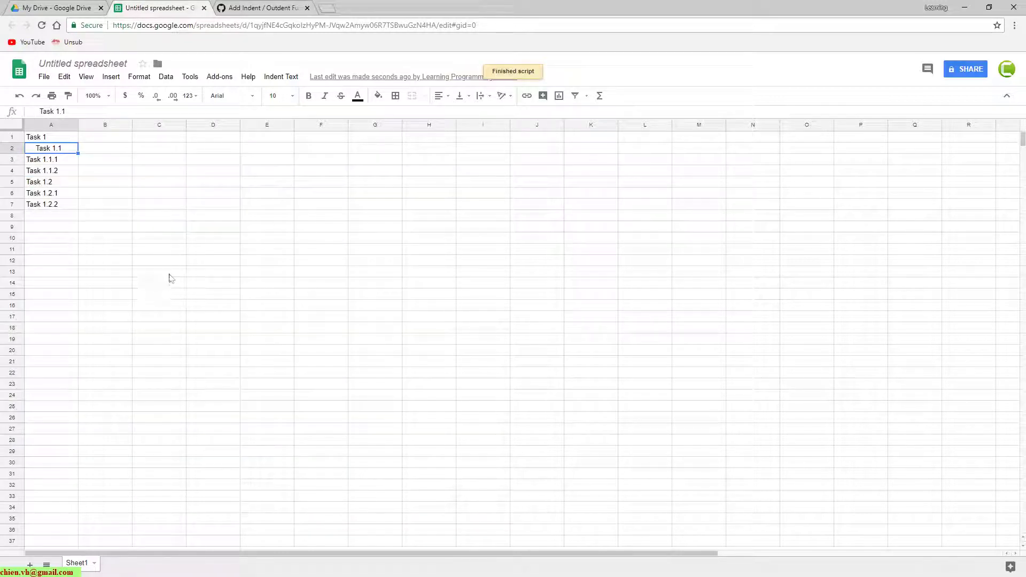
- Indent Task 1.2 in A5 one level
{"action": "left_click", "coordinate": [155, 261]}
{"action": "left_click", "coordinate": [58, 184]}
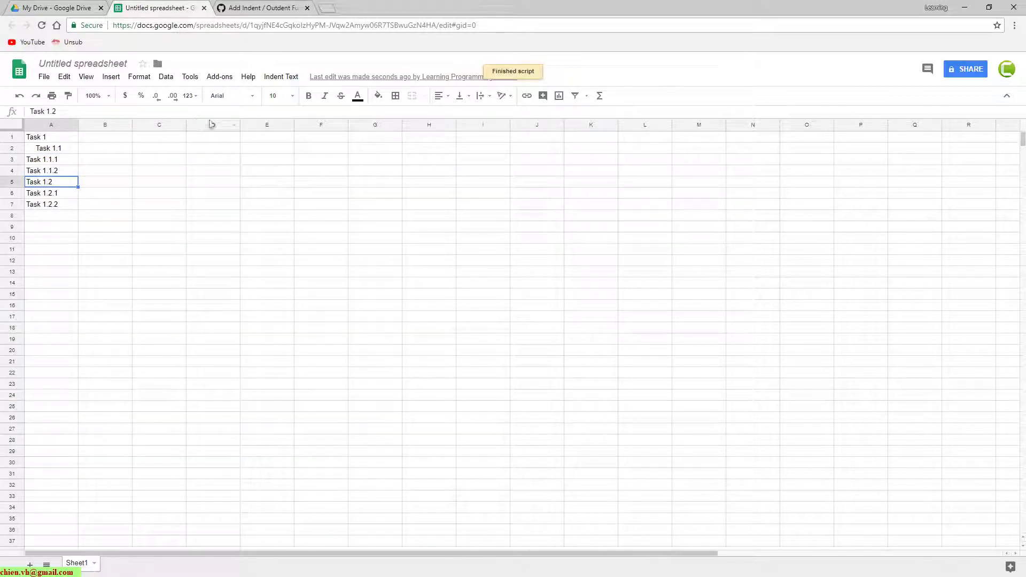
{"action": "left_click", "coordinate": [281, 77]}
{"action": "left_click", "coordinate": [283, 96]}
- Indent Tasks 1.1.1 and 1.1.2 (A3:A4) two levels and widen column A
{"action": "left_click", "coordinate": [102, 275]}
{"action": "left_click", "coordinate": [52, 161]}
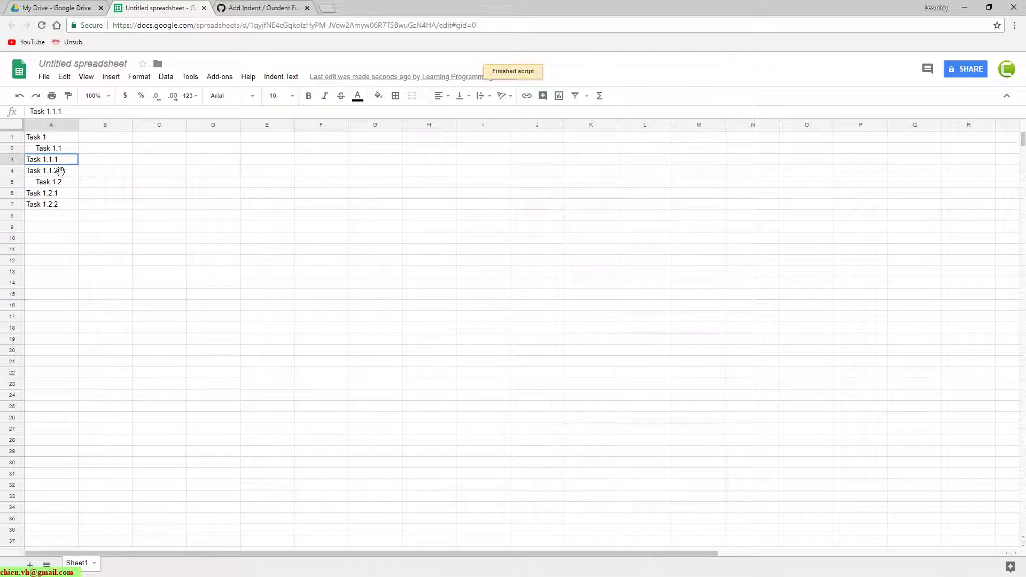
{"action": "left_click", "coordinate": [60, 171], "text": "shift"}
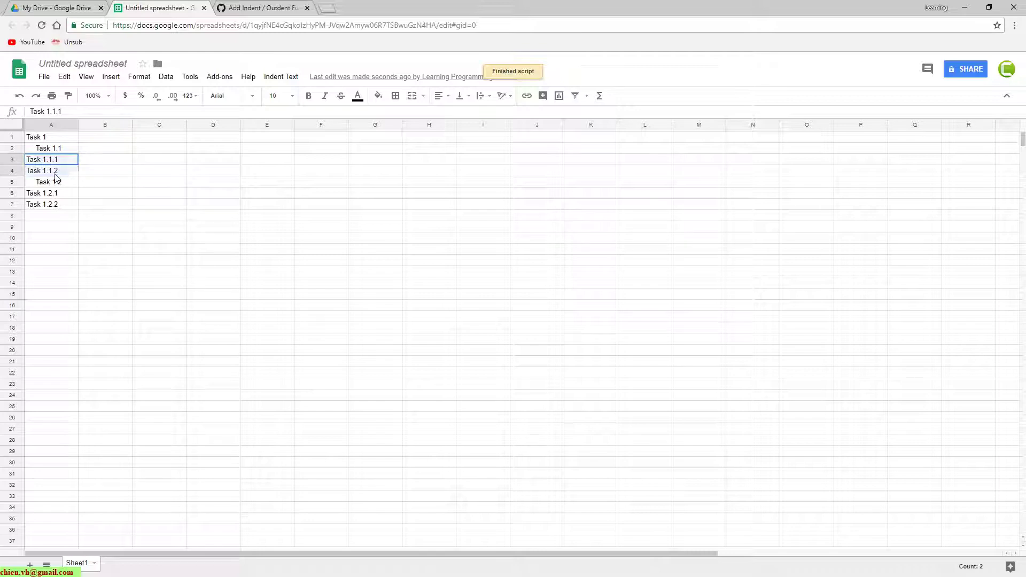
{"action": "left_click", "coordinate": [281, 76]}
{"action": "left_click", "coordinate": [284, 95]}
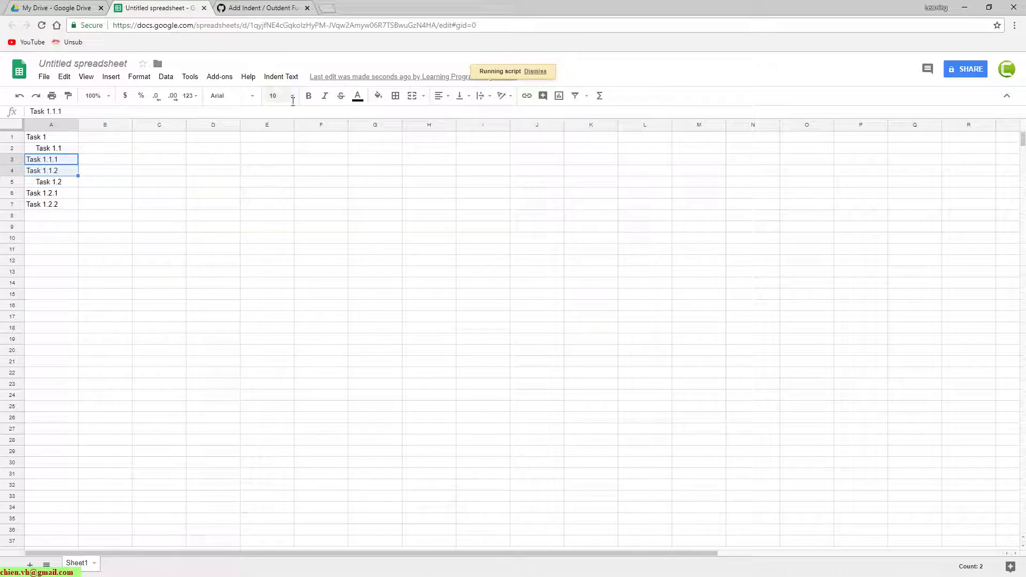
{"action": "left_click", "coordinate": [282, 76]}
{"action": "left_click", "coordinate": [289, 97]}
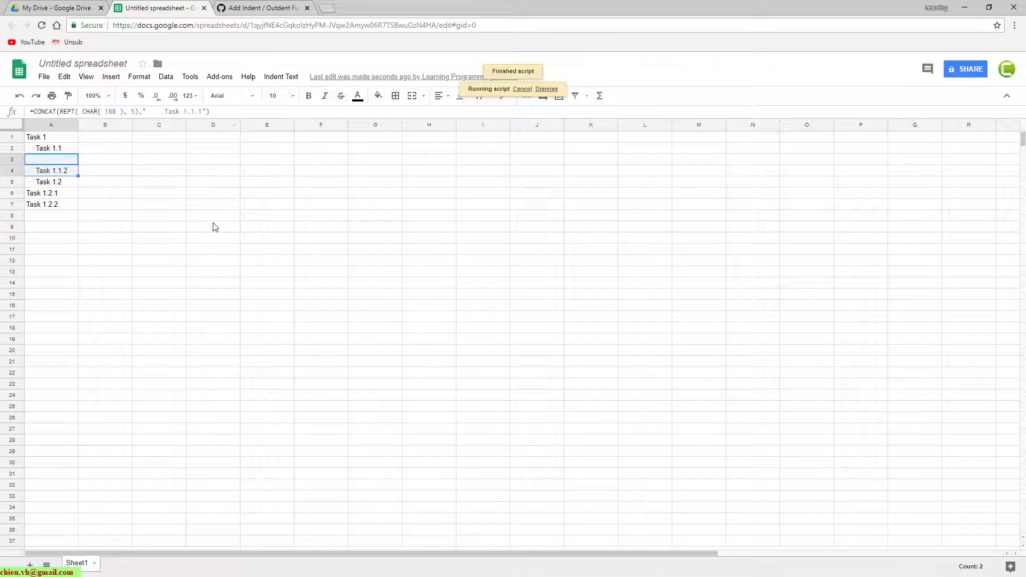
{"action": "left_click", "coordinate": [128, 250]}
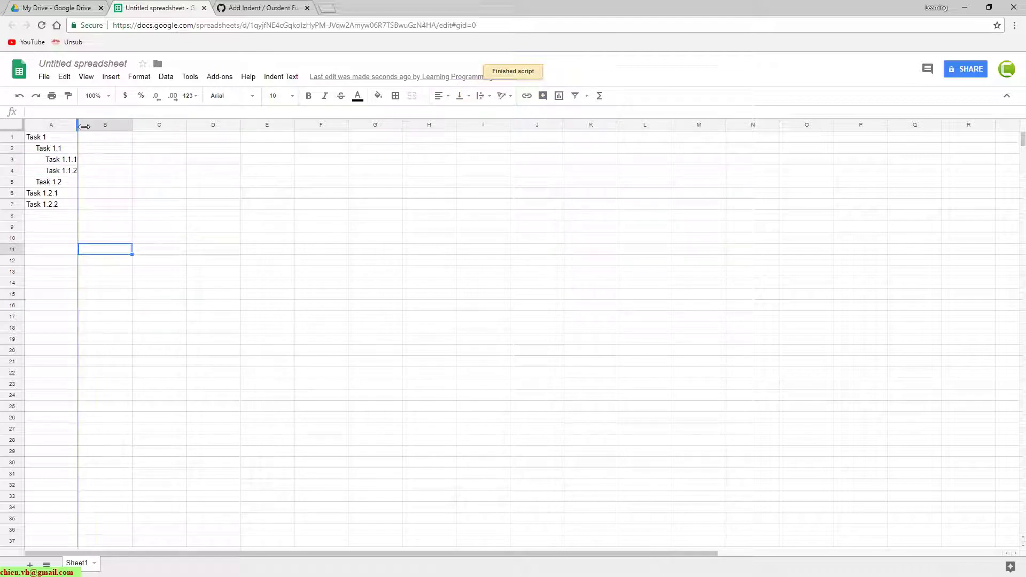
{"action": "left_click_drag", "start_coordinate": [78, 124], "coordinate": [98, 124]}
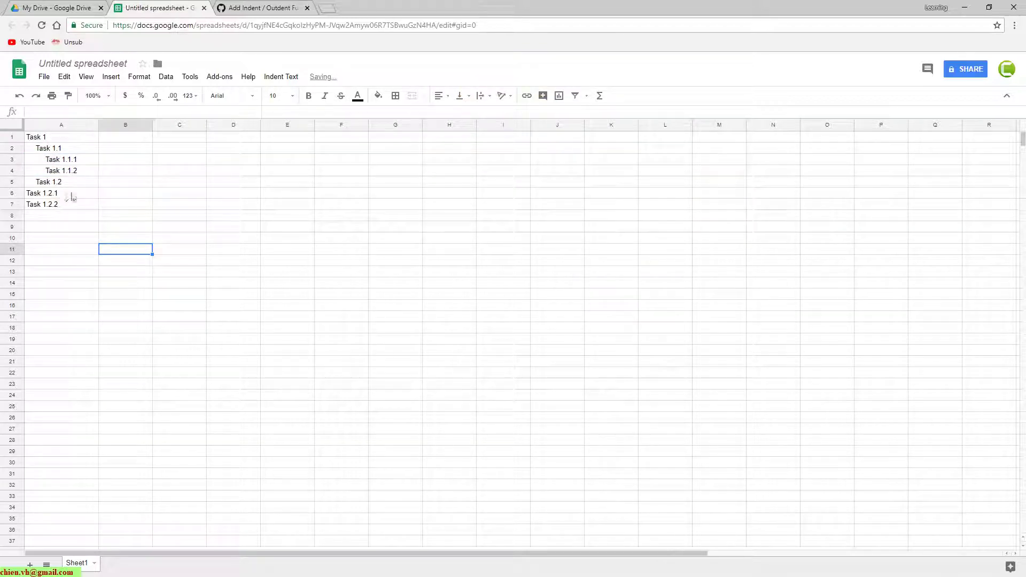
- Indent Tasks 1.2.1 and 1.2.2 (A6:A7) two levels, then select A8
{"action": "left_click_drag", "start_coordinate": [73, 197], "coordinate": [66, 204]}
{"action": "left_click", "coordinate": [280, 76]}
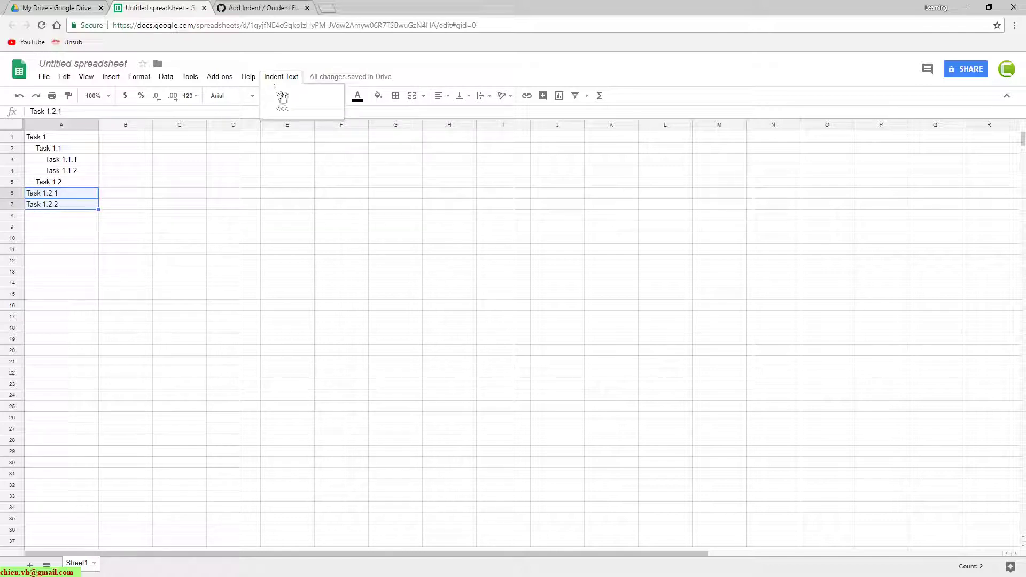
{"action": "left_click", "coordinate": [282, 95]}
{"action": "left_click", "coordinate": [282, 76]}
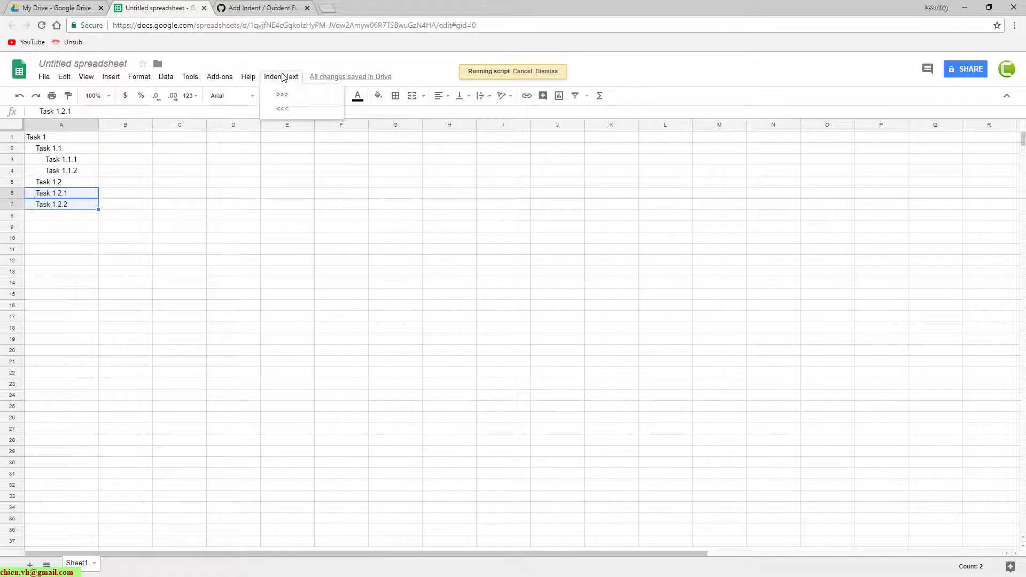
{"action": "left_click", "coordinate": [291, 107]}
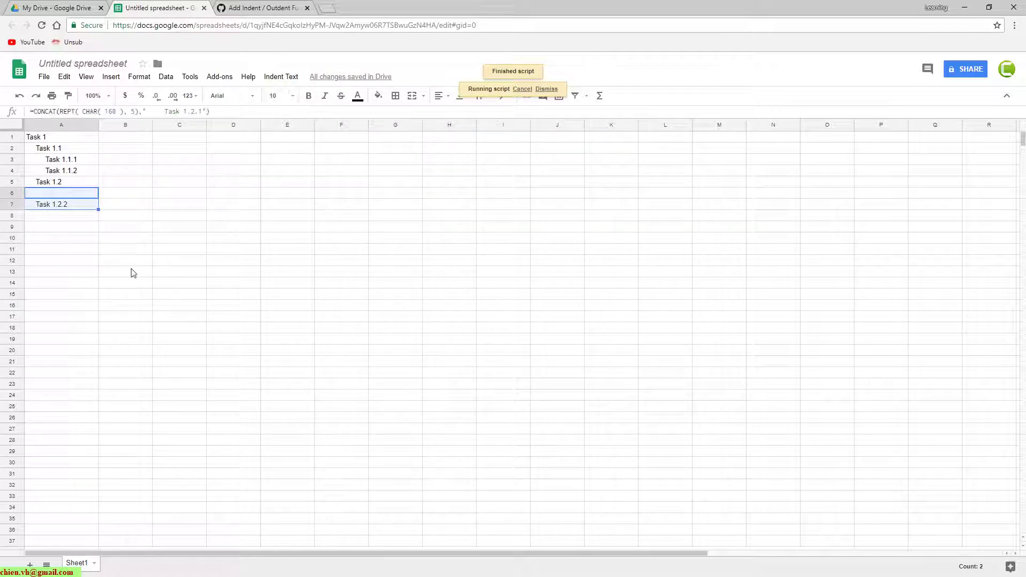
{"action": "left_click", "coordinate": [111, 262]}
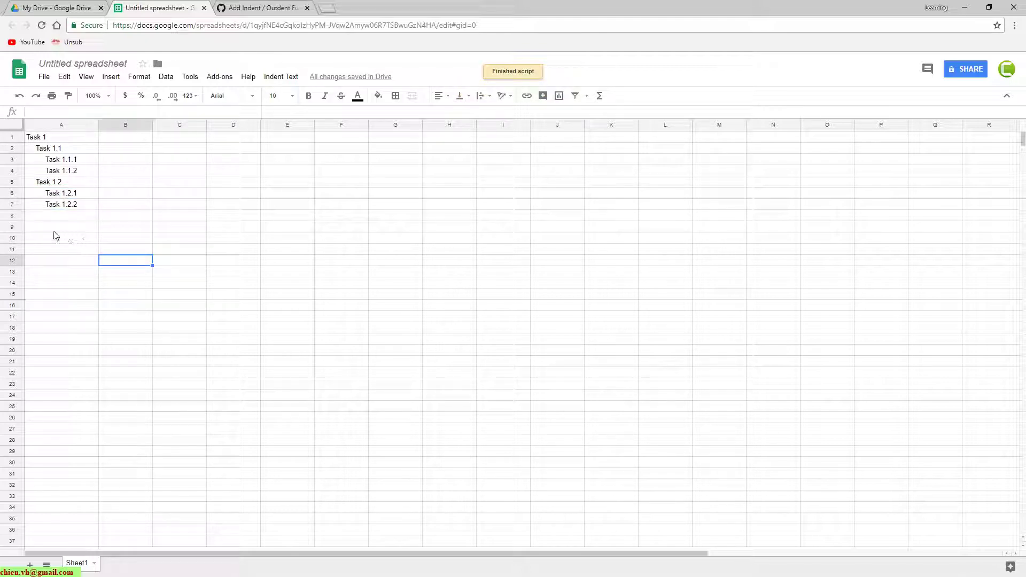
{"action": "left_click", "coordinate": [38, 219]}
- Enter Task 2, Task 2.1 and Task 2.2 in cells A8:A10
{"action": "type", "text": "Task 2"}
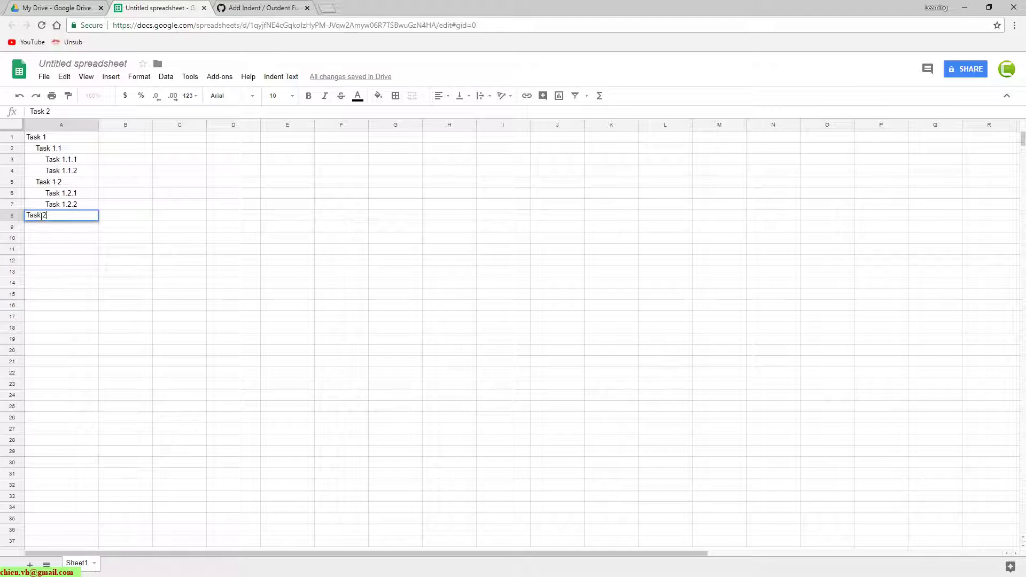
{"action": "key", "text": "Return"}
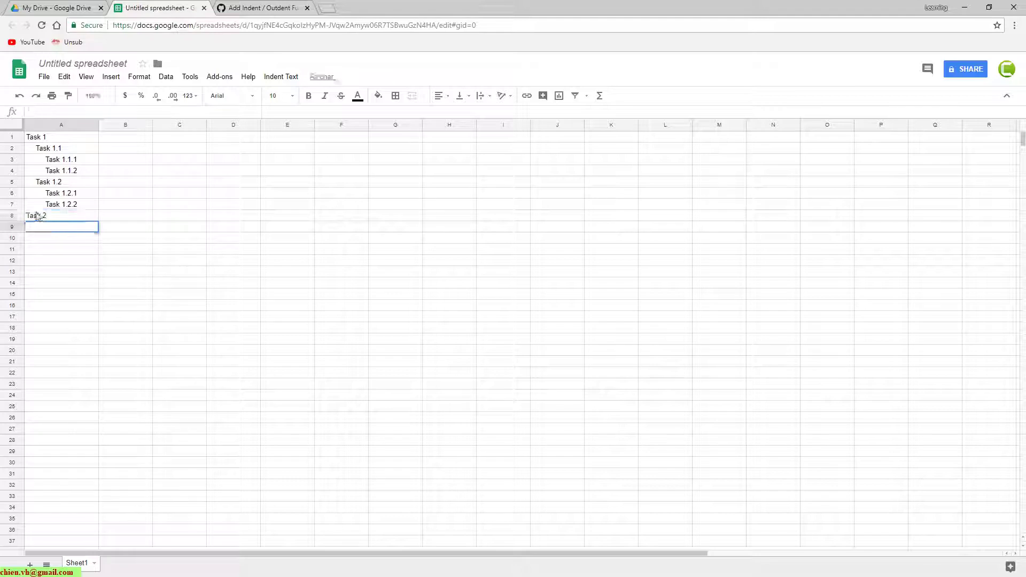
{"action": "type", "text": "Task "}
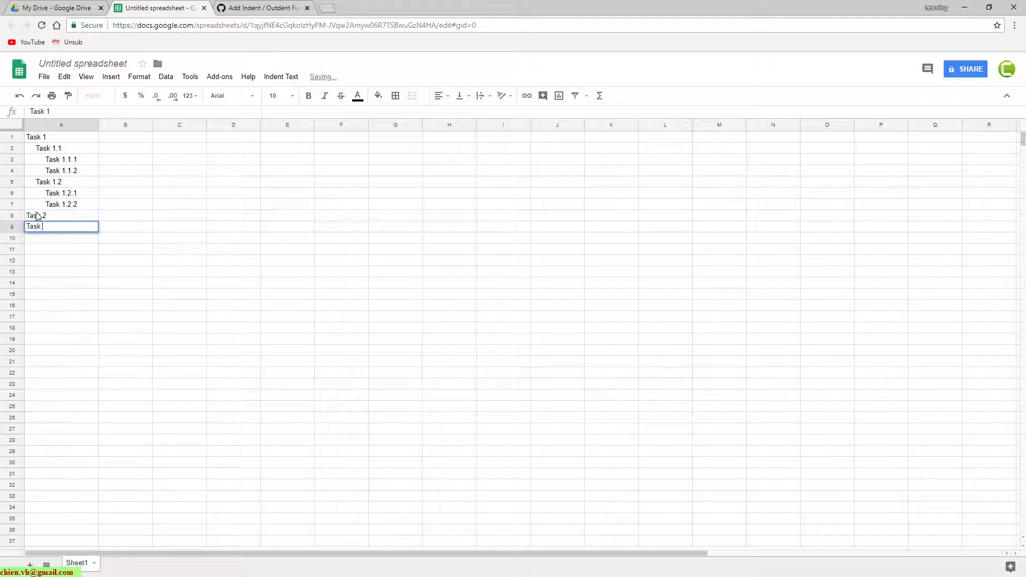
{"action": "type", "text": "2.1"}
{"action": "key", "text": "Return"}
{"action": "type", "text": "Task"}
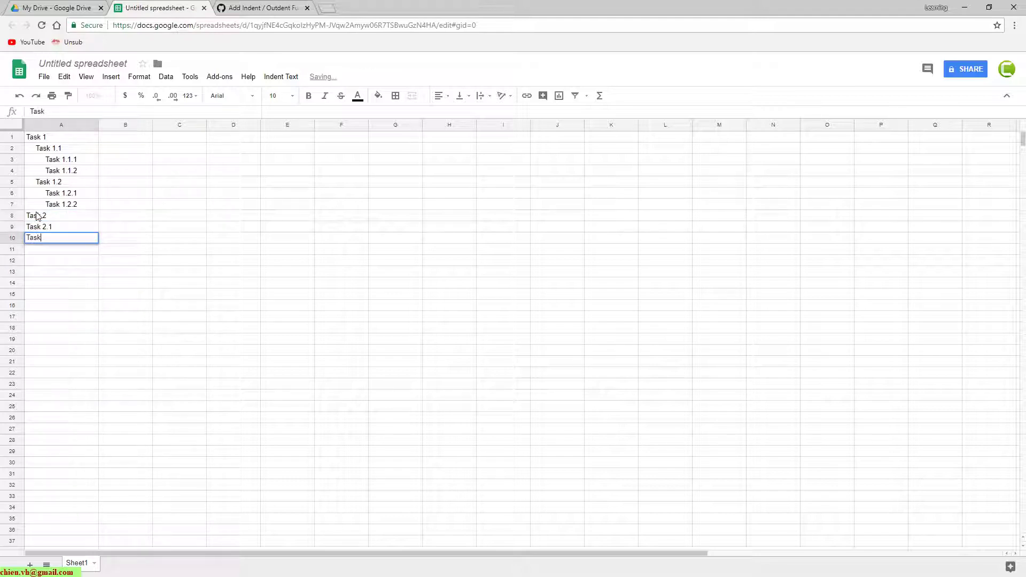
{"action": "type", "text": " 2.2"}
{"action": "key", "text": "Return"}
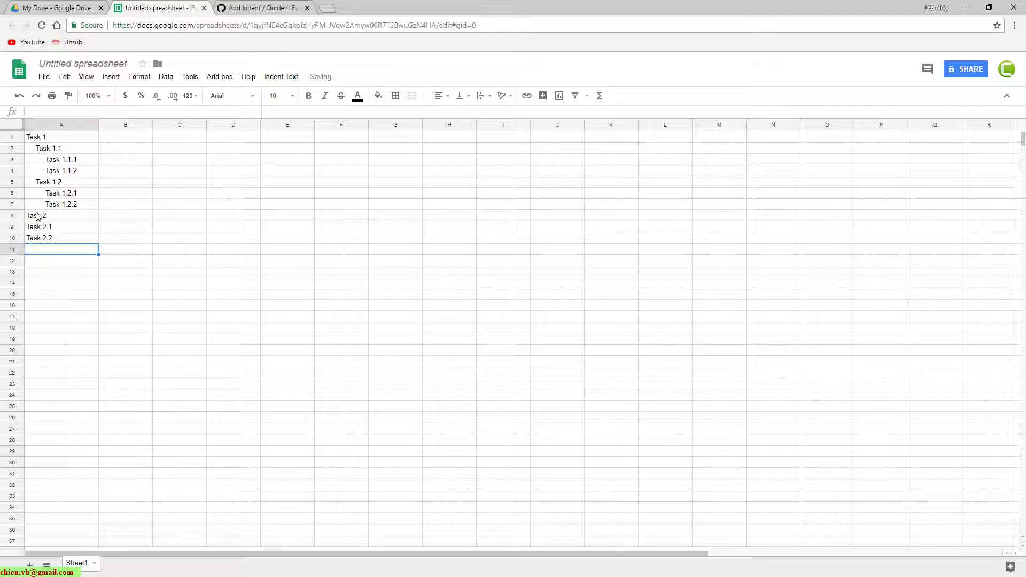
- Indent Task 2.1 and Task 2.2 (A9:A10) one level
{"action": "left_click_drag", "start_coordinate": [48, 231], "coordinate": [49, 238]}
{"action": "left_click", "coordinate": [281, 77]}
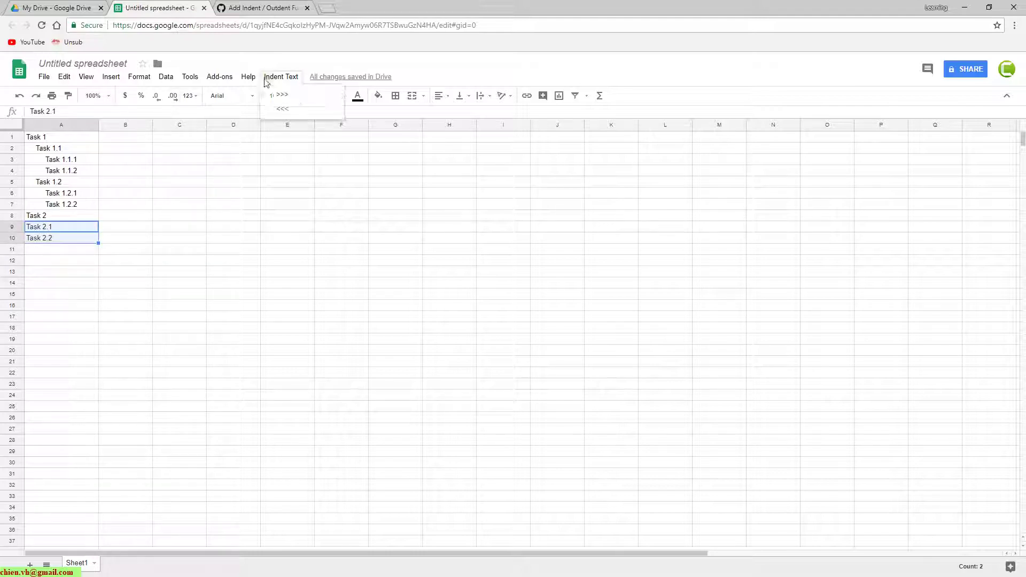
{"action": "left_click", "coordinate": [285, 110]}
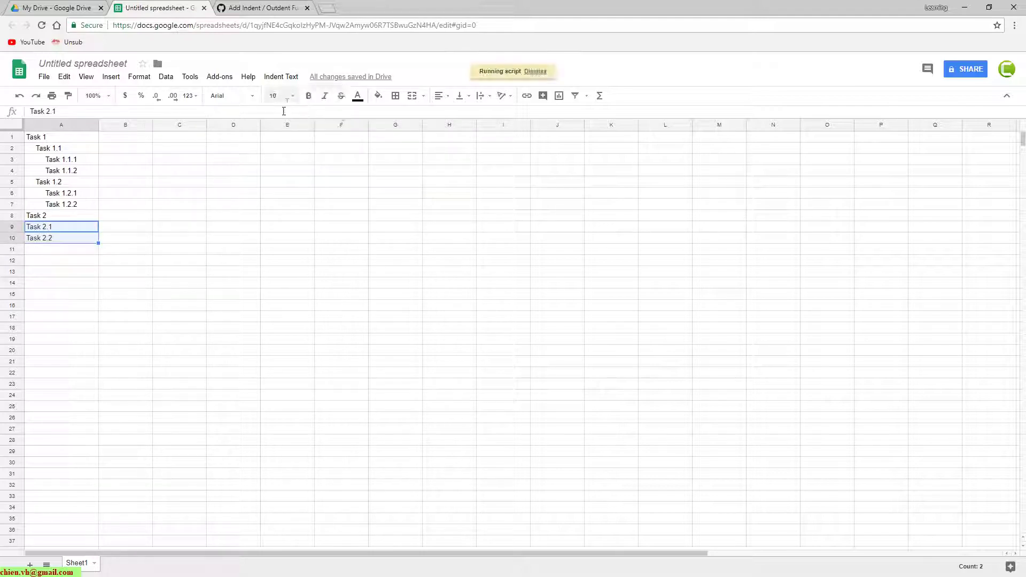
{"action": "left_click", "coordinate": [150, 318]}
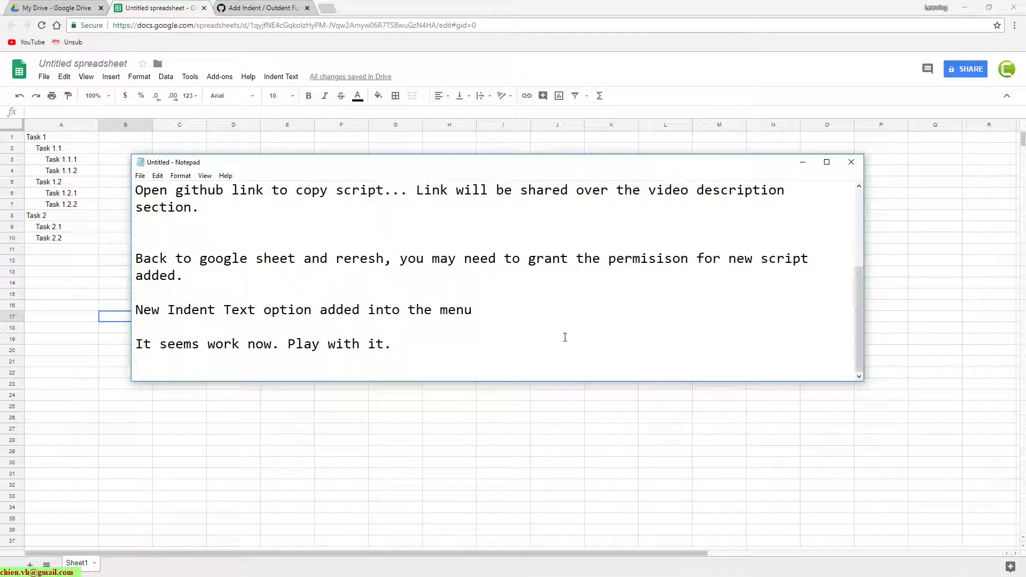
- Select all the Notepad notes and start typing over them with 'Thank you for watching!'
{"action": "key", "text": "ctrl+a"}
{"action": "type", "text": "Tha"}
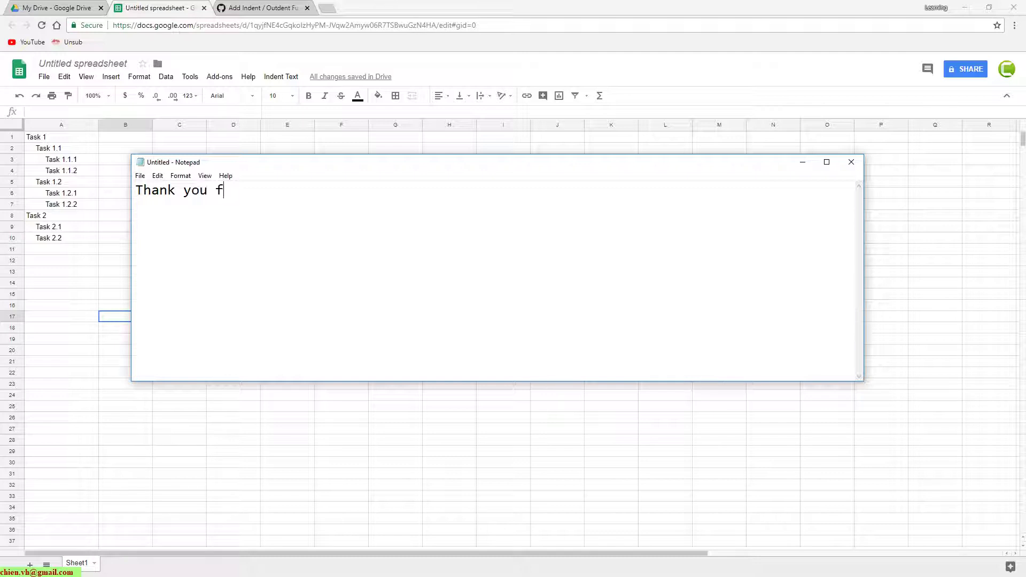
{"action": "type", "text": "or watchin!"}
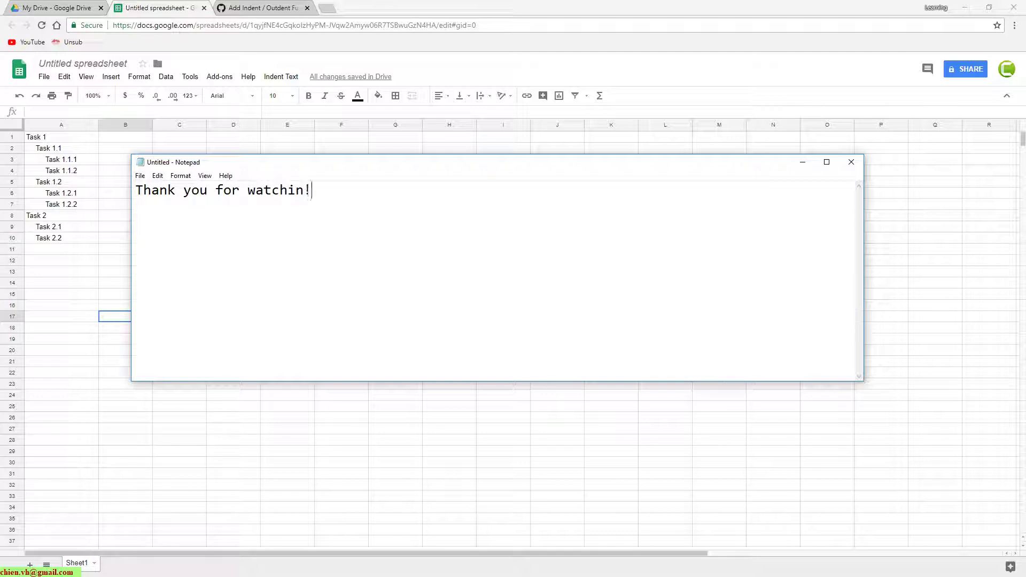